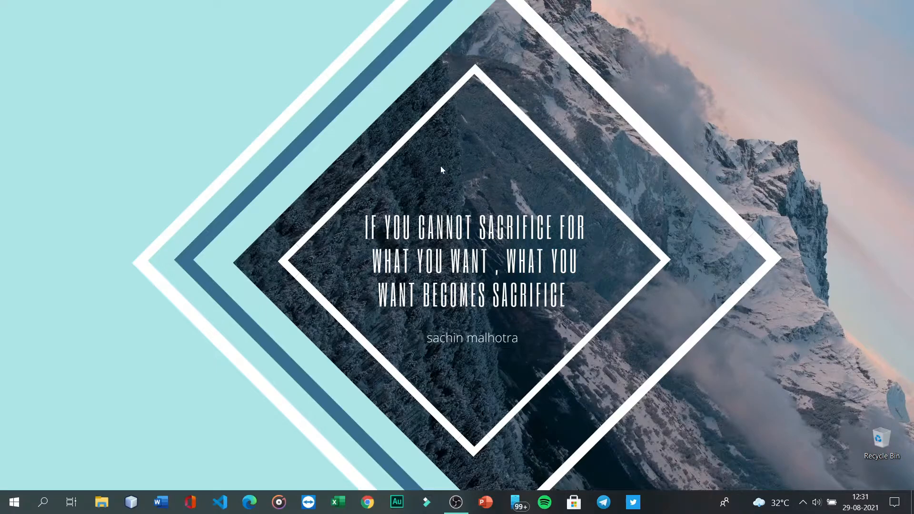
Open the Windows system Temp folder by running the command "temp"
key(super)
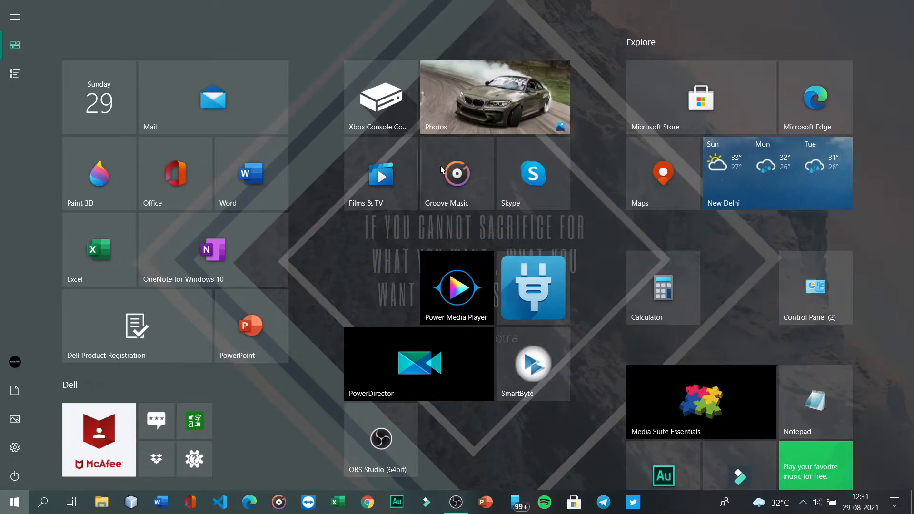
key(super)
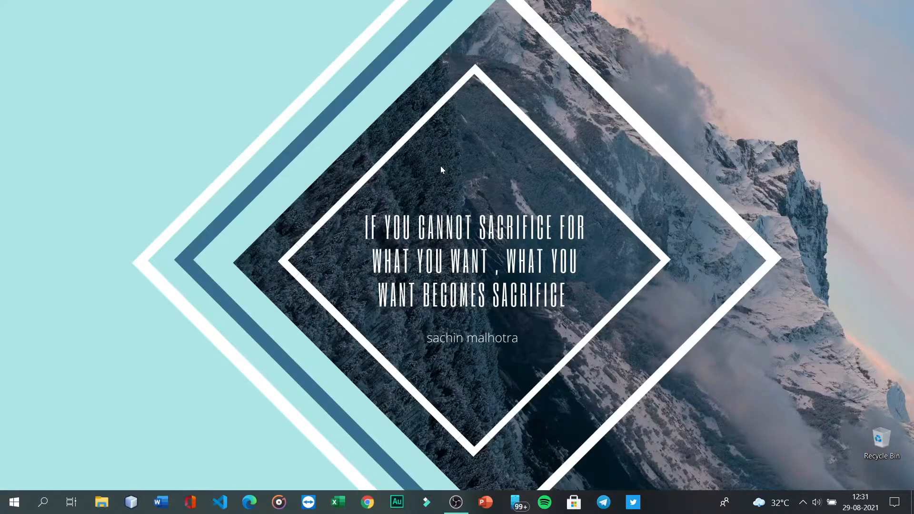
key(super+r)
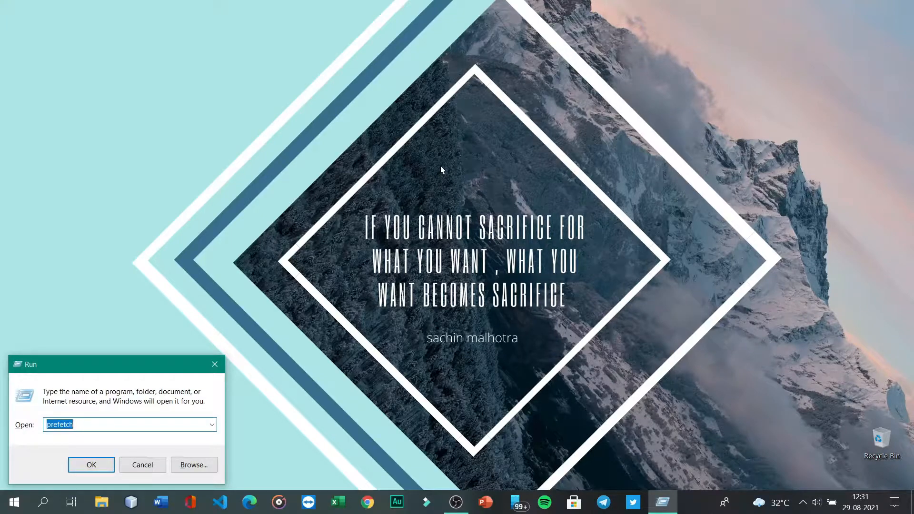
key(BackSpace)
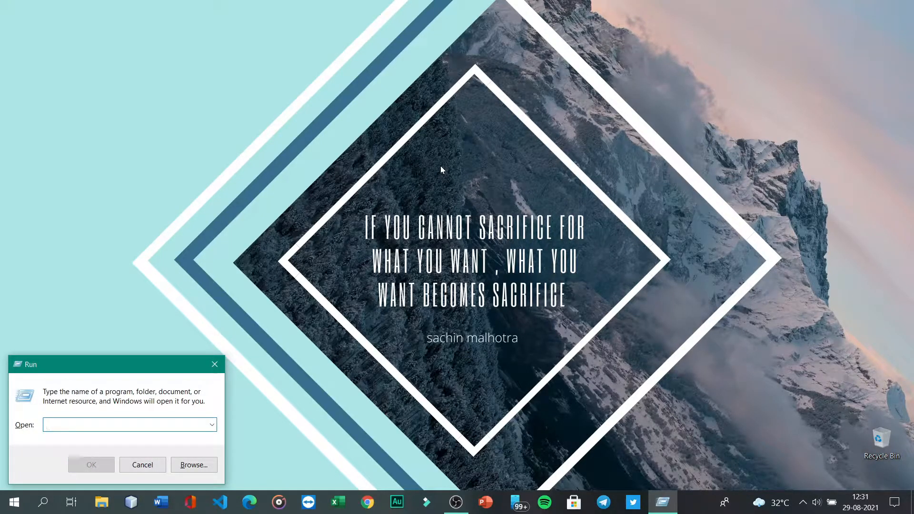
text(temp)
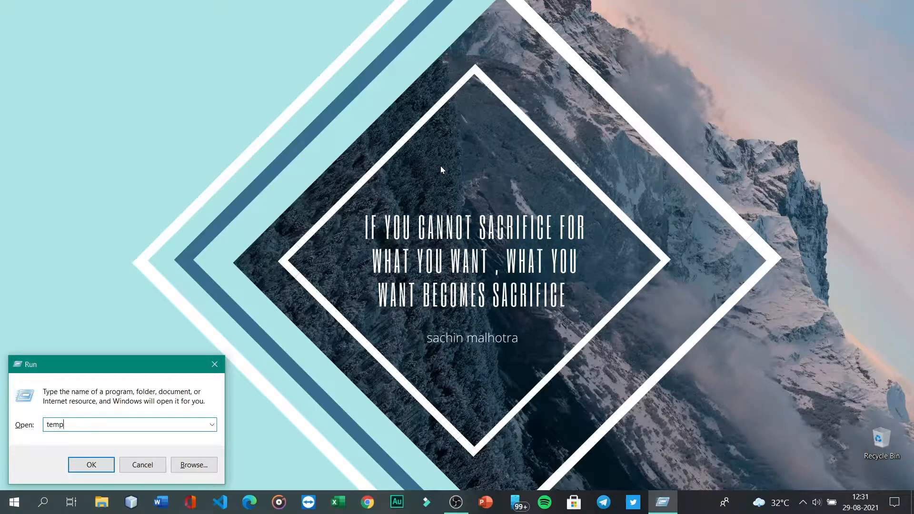
key(Return)
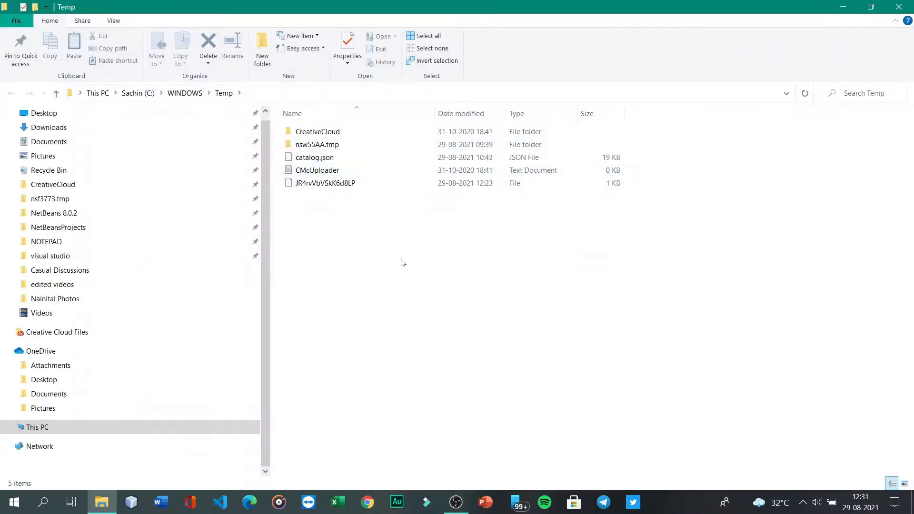
Delete all items in the Windows Temp folder, skipping every item that is in use, and close the folder
key(ctrl+a)
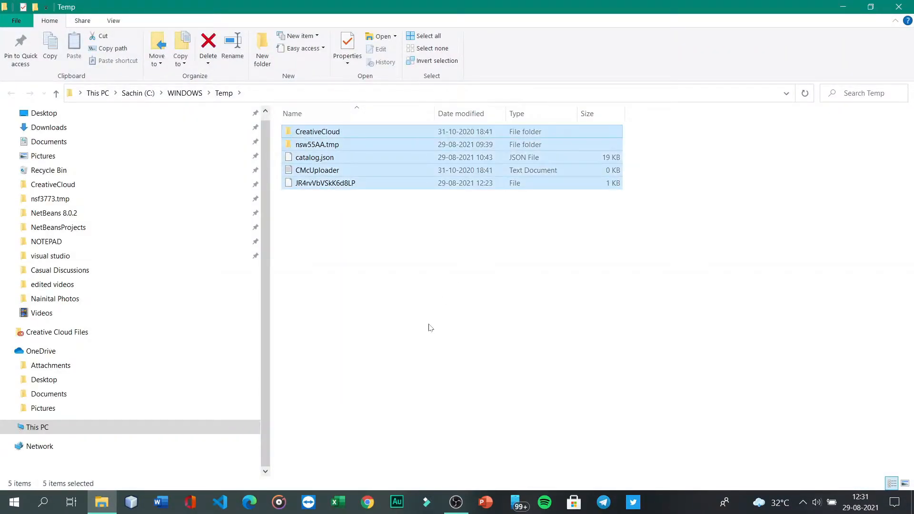
key(Delete)
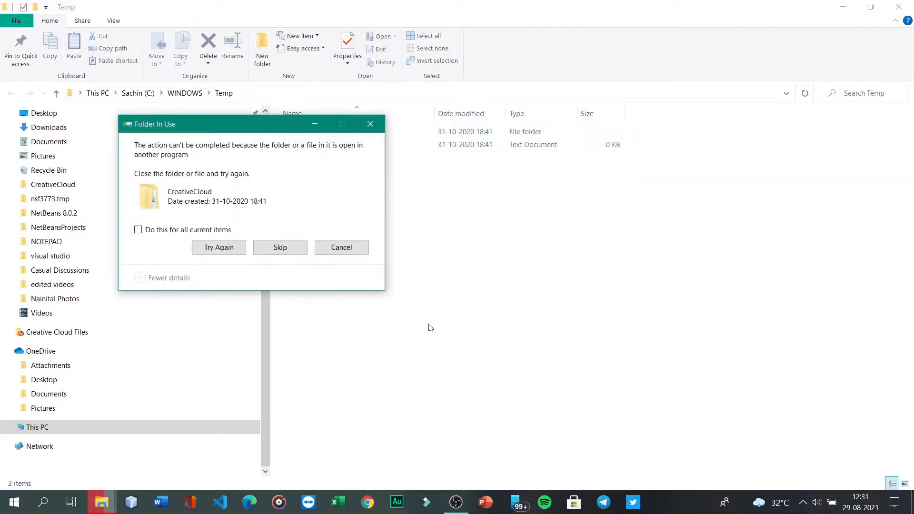
click(138, 230)
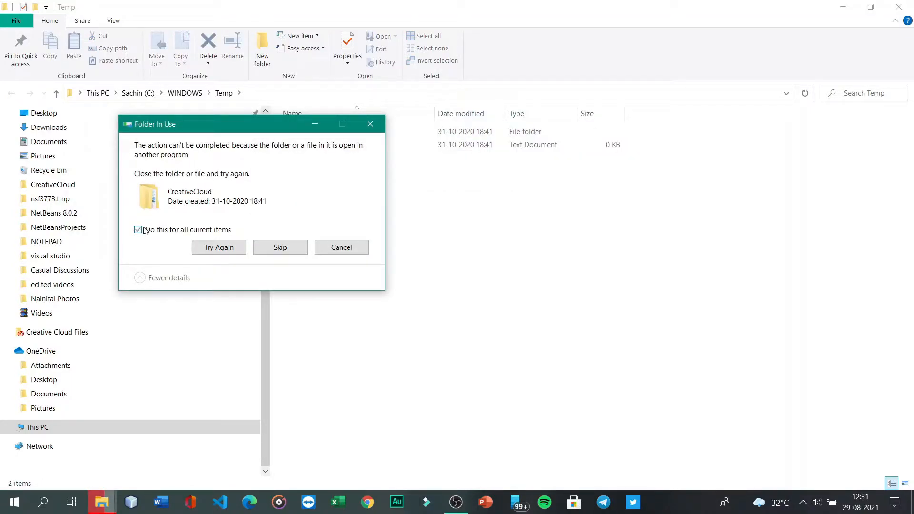
click(277, 249)
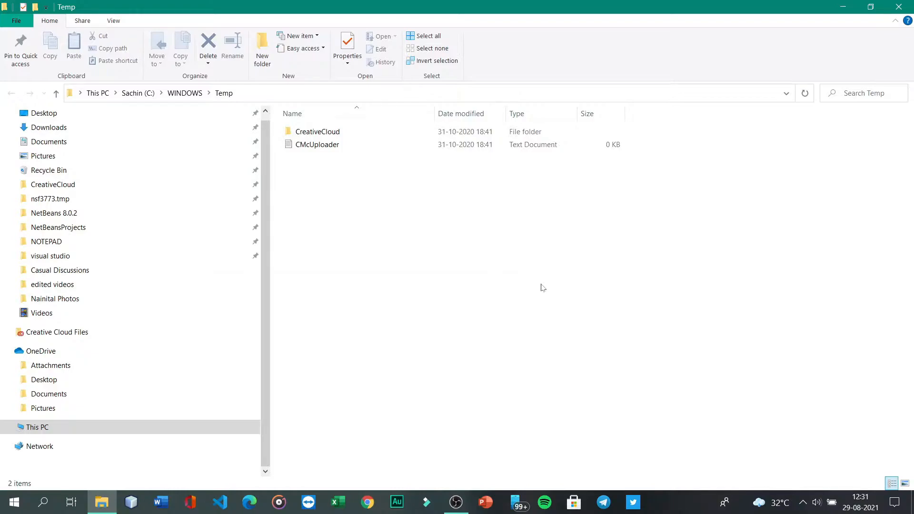
click(899, 7)
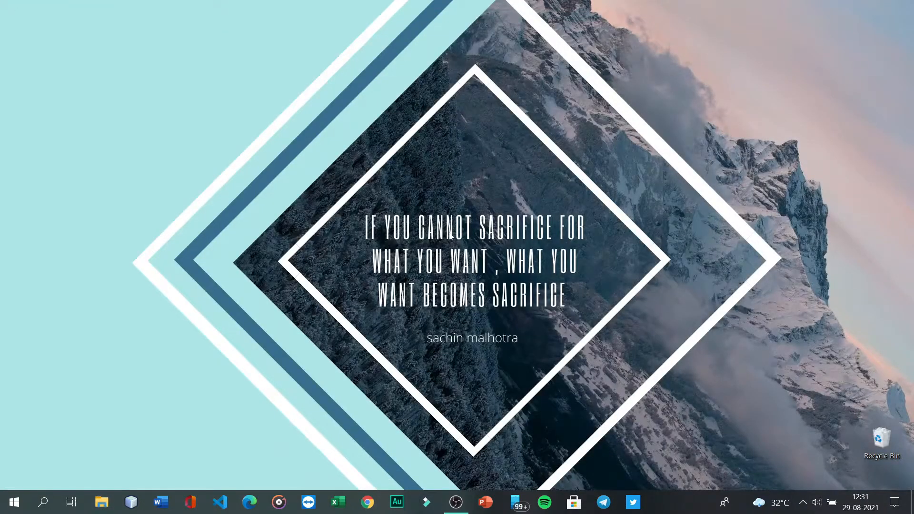
key(super)
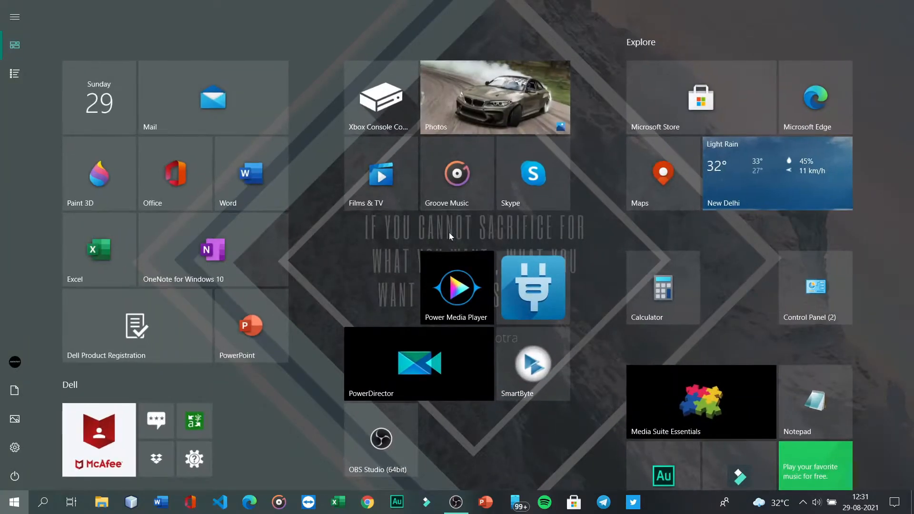
key(super)
key(super+e)
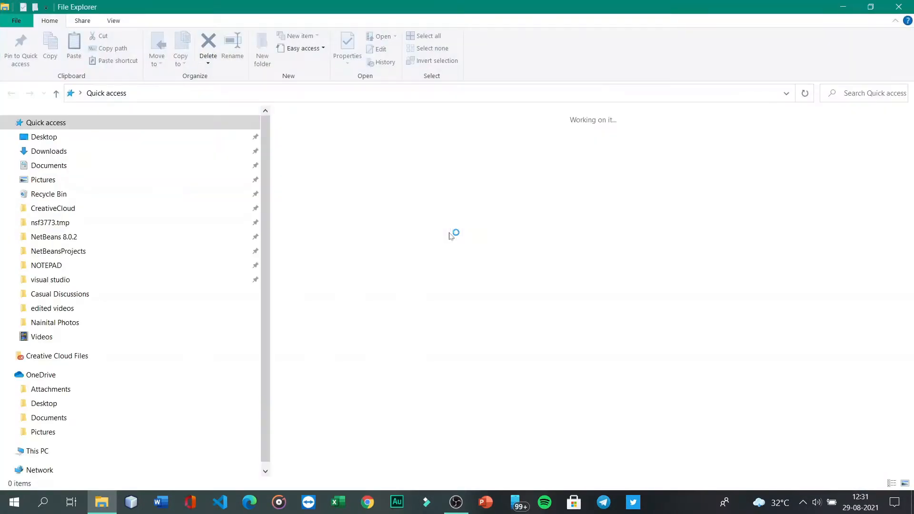
click(899, 6)
Open the Windows Prefetch folder by running the command "prefetch"
key(super+r)
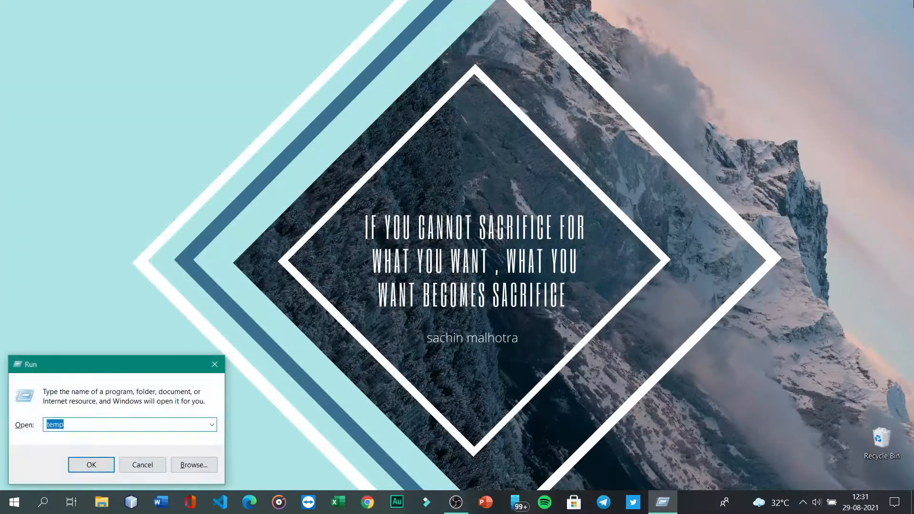
text(prefe)
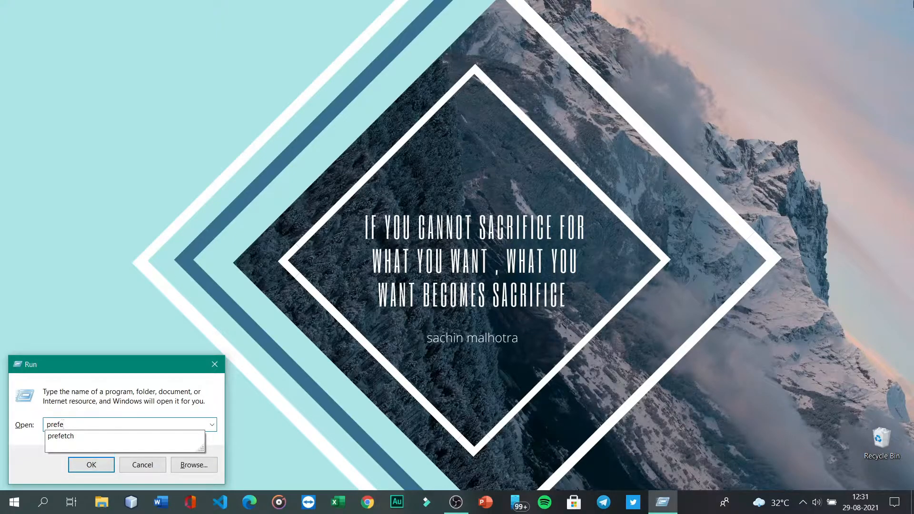
key(Down)
key(Return)
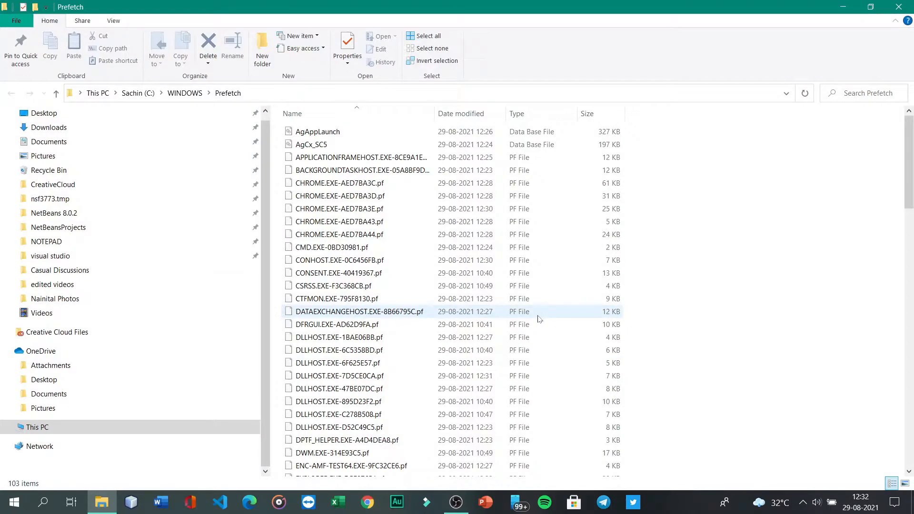
Delete all files in the Prefetch folder, skipping every item that cannot be removed, and close the folder
key(ctrl+a)
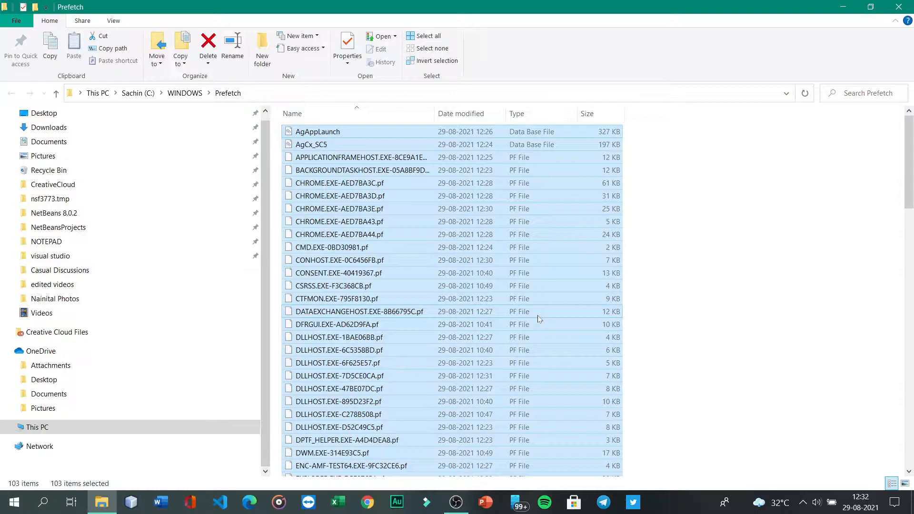
key(Delete)
click(348, 230)
click(464, 247)
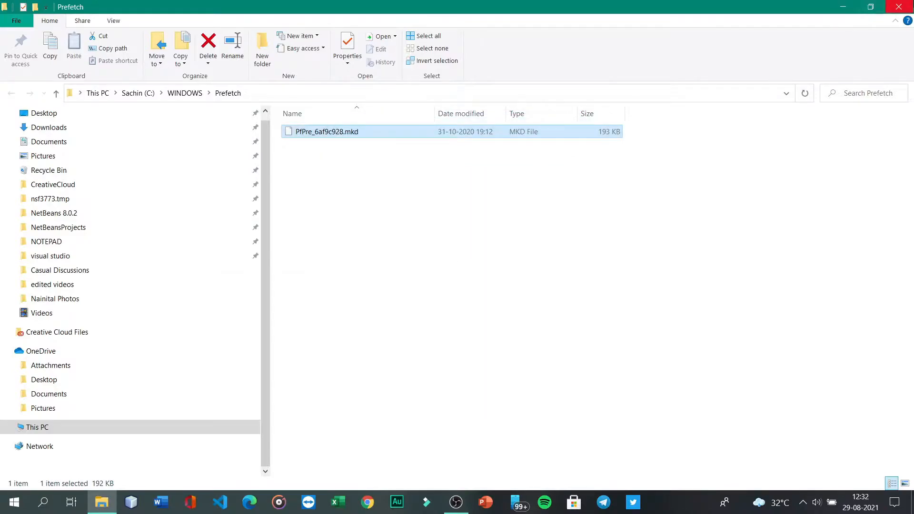
click(899, 6)
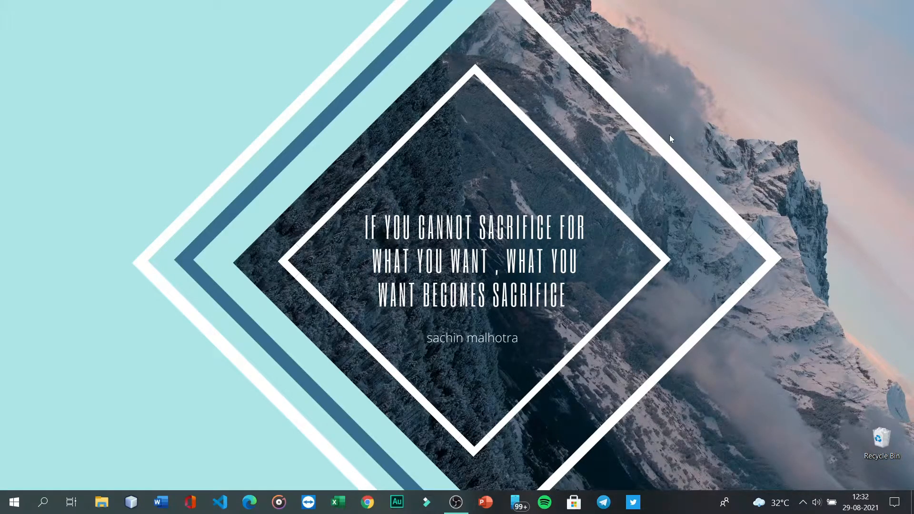
Open the user's local AppData Temp folder by running "%TEMP%"
key(super+r)
key(BackSpace)
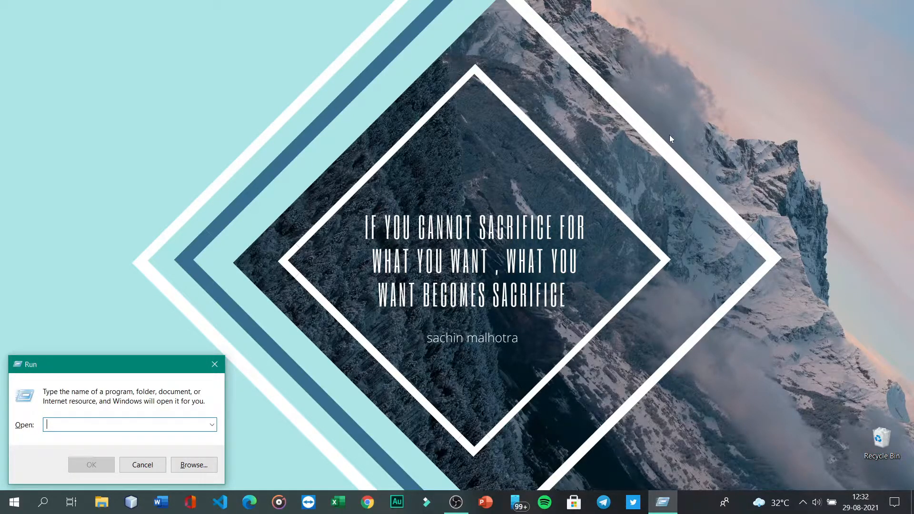
text(%T)
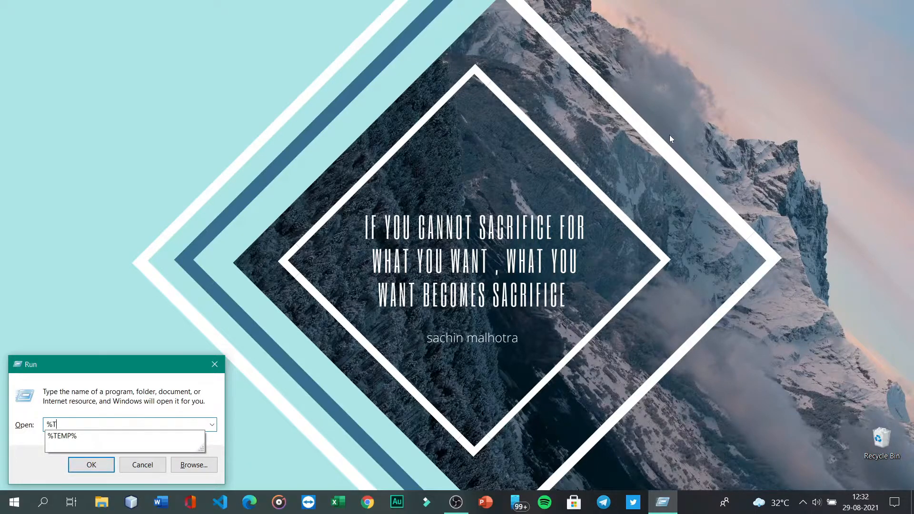
key(Down)
key(Return)
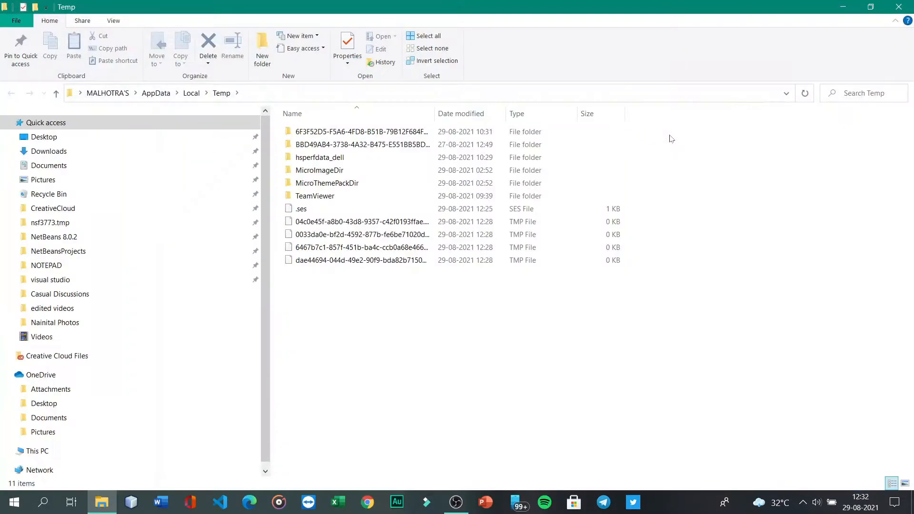
Delete everything in the AppData Temp folder, skipping all files in use, and close the folder
key(ctrl+a)
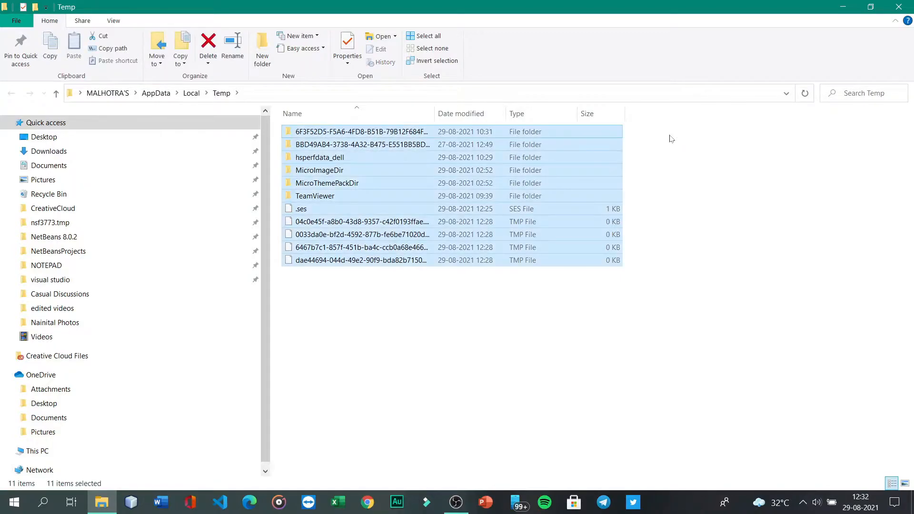
key(Delete)
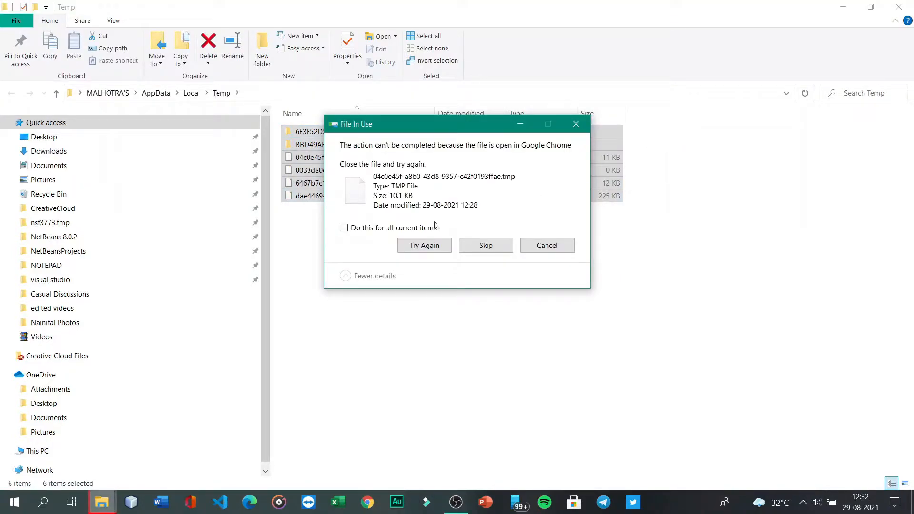
click(381, 231)
click(488, 249)
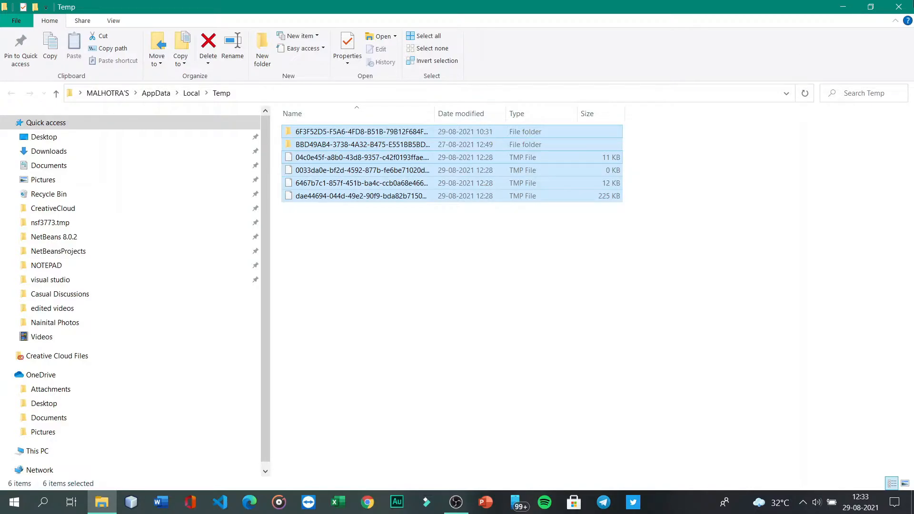
click(899, 6)
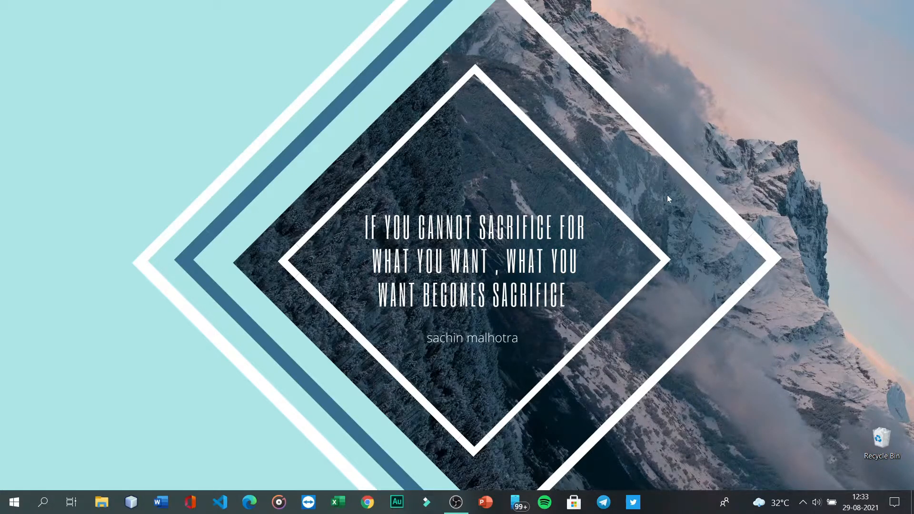
Launch Disk Cleanup and scan the C: drive for files to delete
key(super)
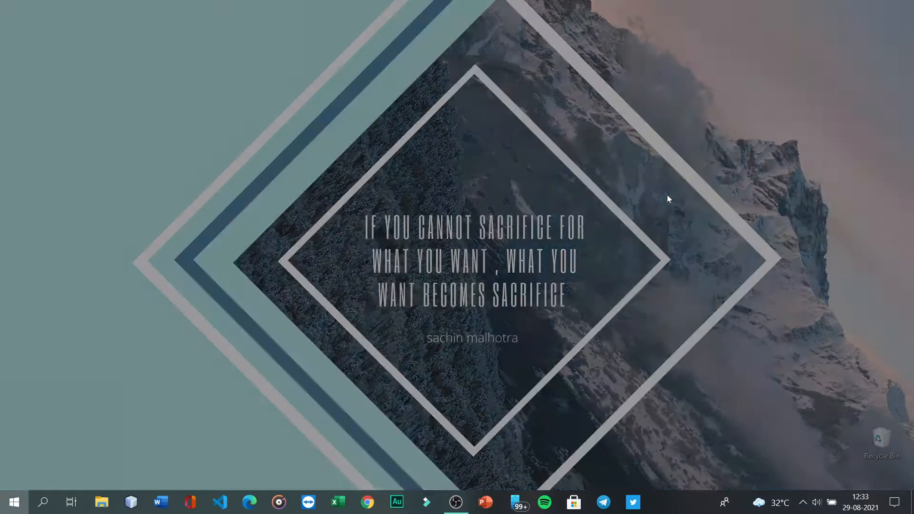
text(disk)
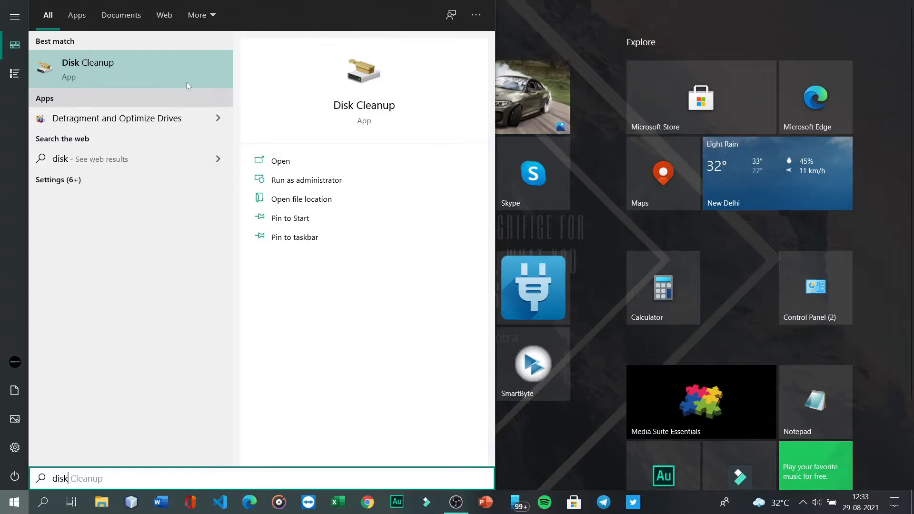
click(155, 73)
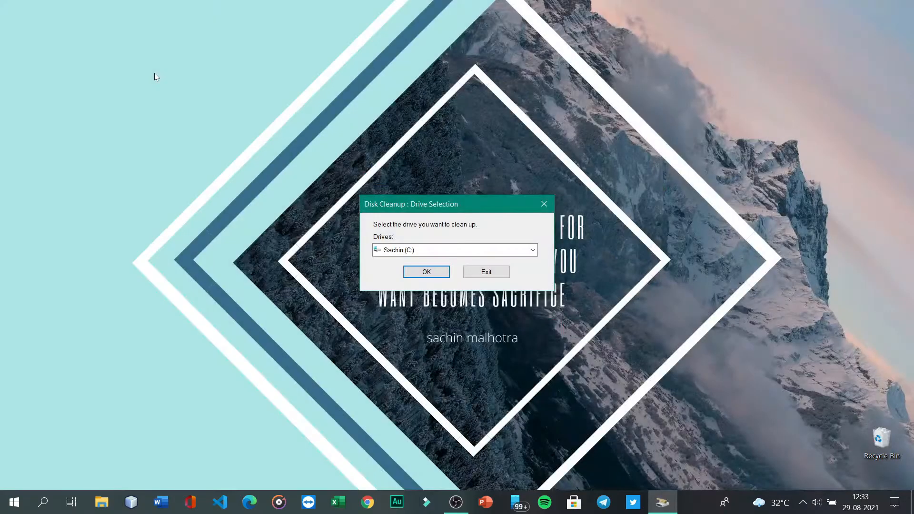
click(448, 253)
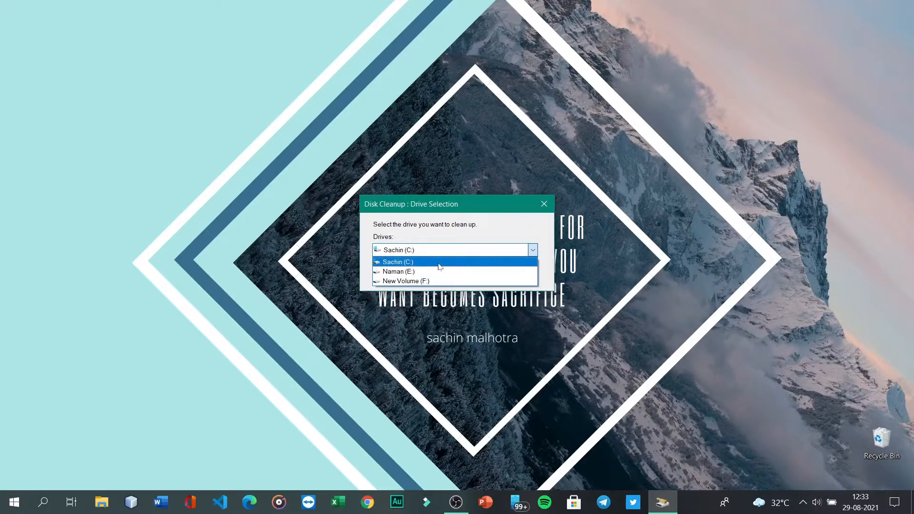
click(440, 264)
click(426, 272)
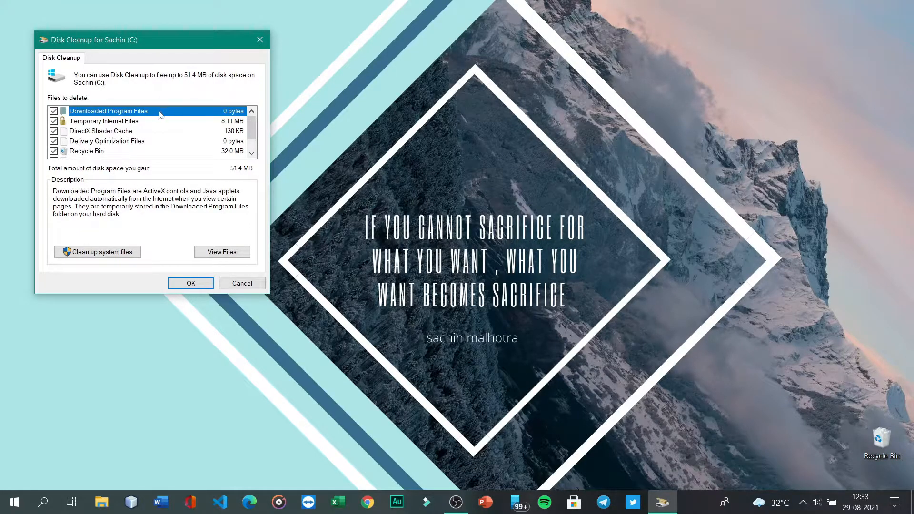
Review the list of files to delete, and rescan the C: drive with system files included in the cleanup
scroll(133, 140, down, 1)
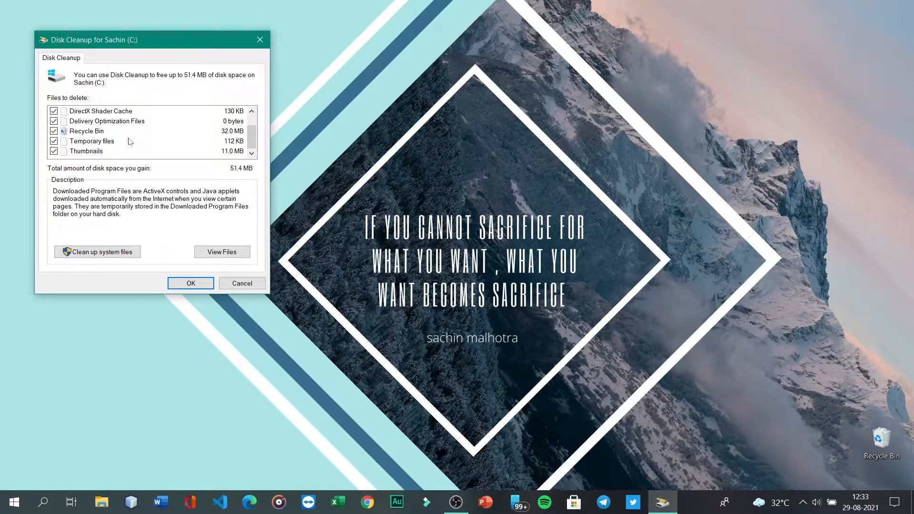
scroll(133, 141, up, 1)
scroll(133, 141, down, 1)
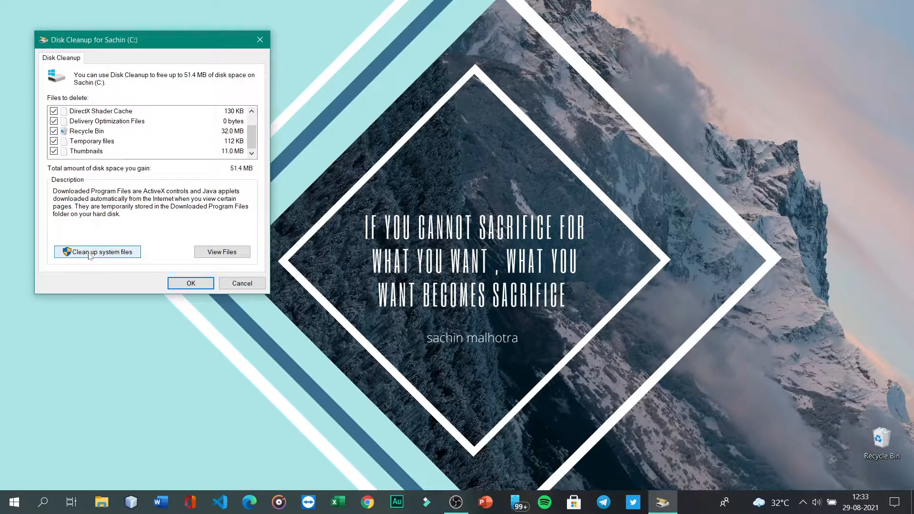
click(89, 255)
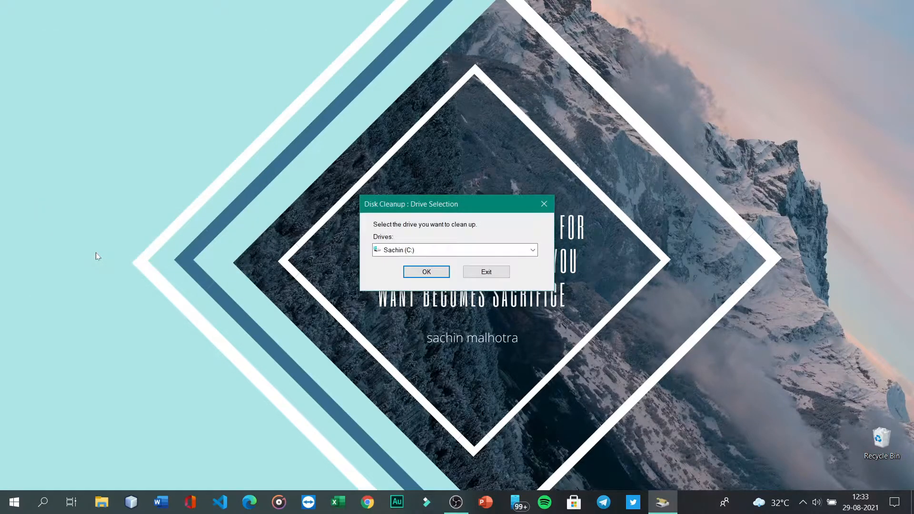
click(451, 252)
click(449, 262)
click(427, 270)
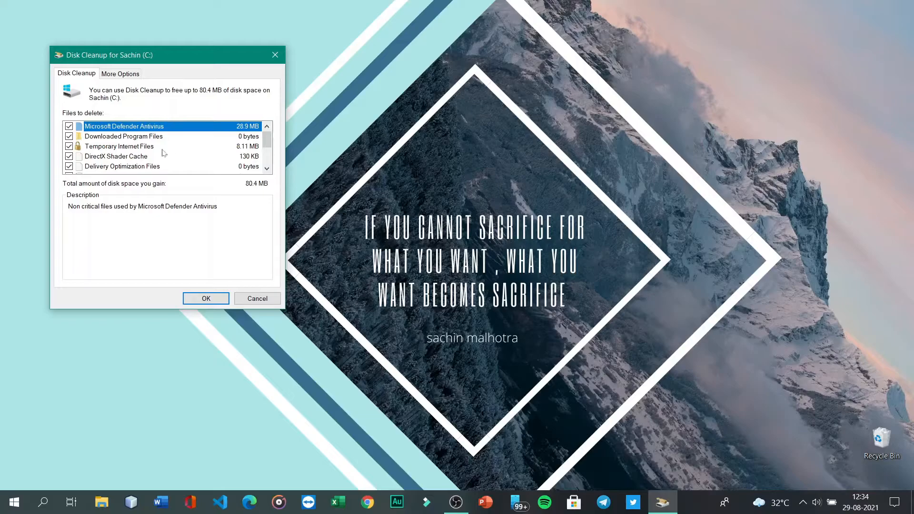
Review the rescanned list of files to delete and permanently delete the selected files from the C: drive
scroll(136, 164, down, 2)
scroll(136, 163, up, 2)
scroll(137, 163, down, 2)
scroll(137, 163, up, 2)
click(209, 301)
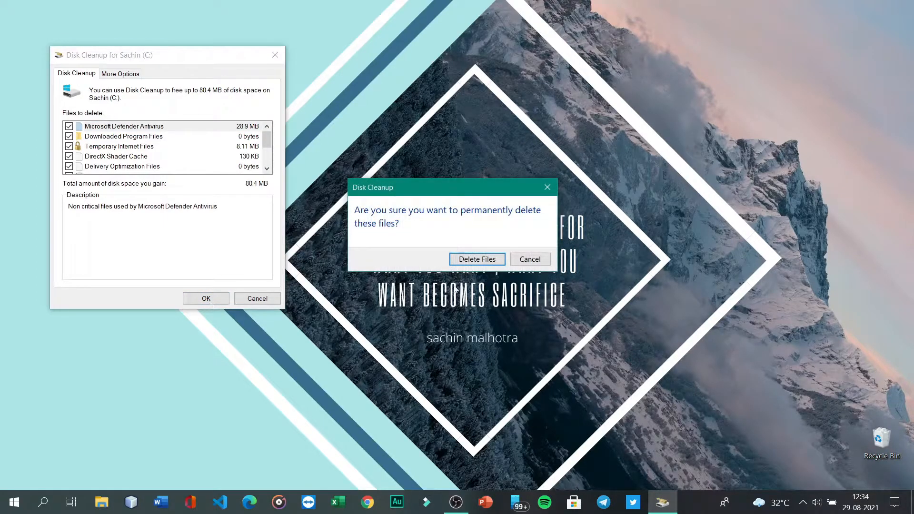
click(478, 260)
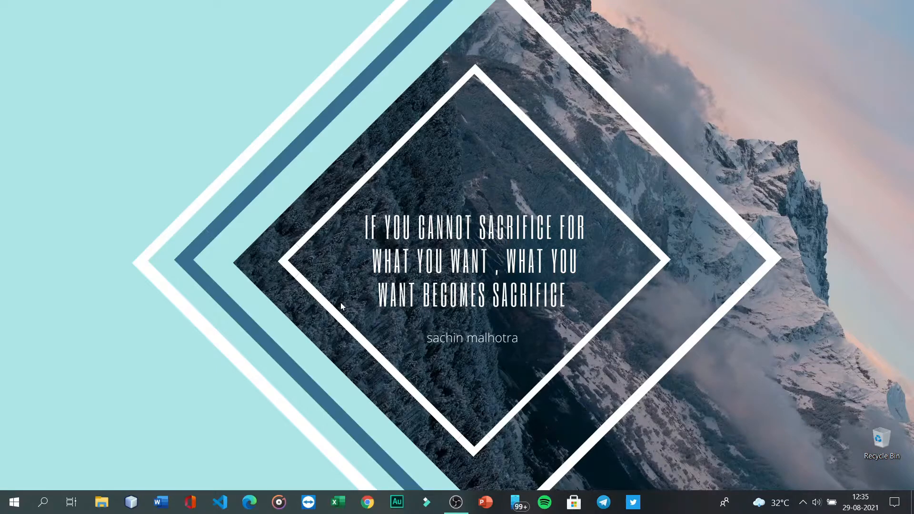
Search Windows for "defrag" and open Defragment and Optimize Drives
key(super)
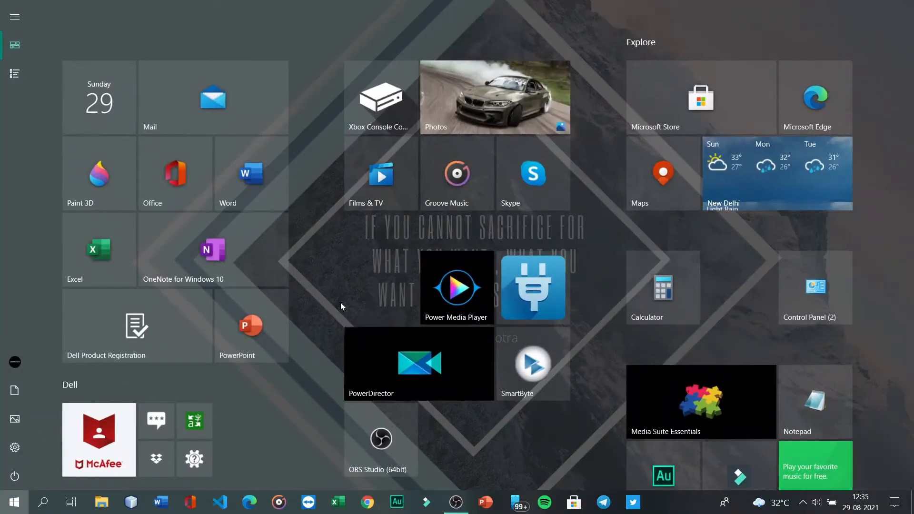
text(deg)
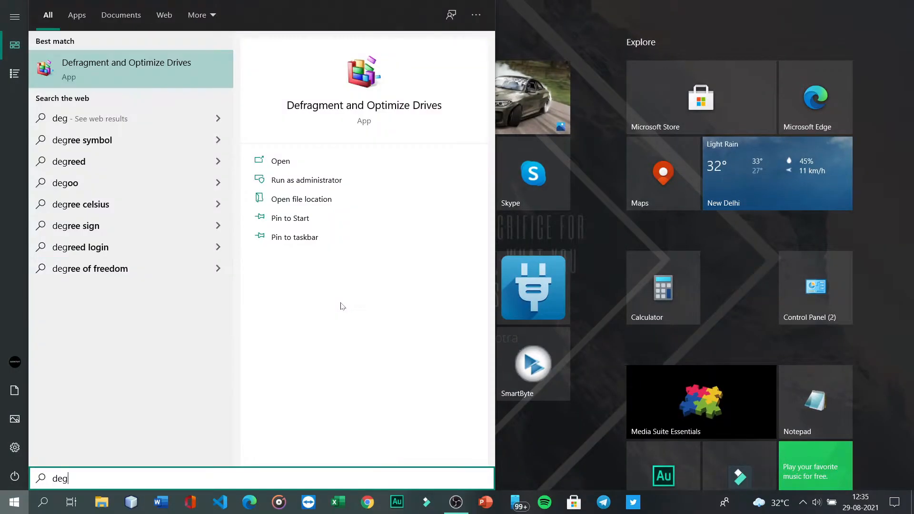
key(BackSpace)
text(frag)
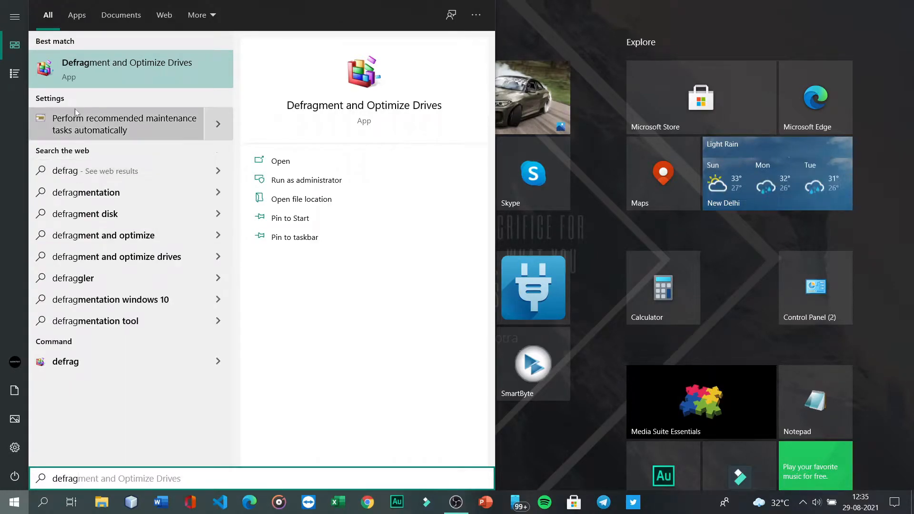
click(117, 73)
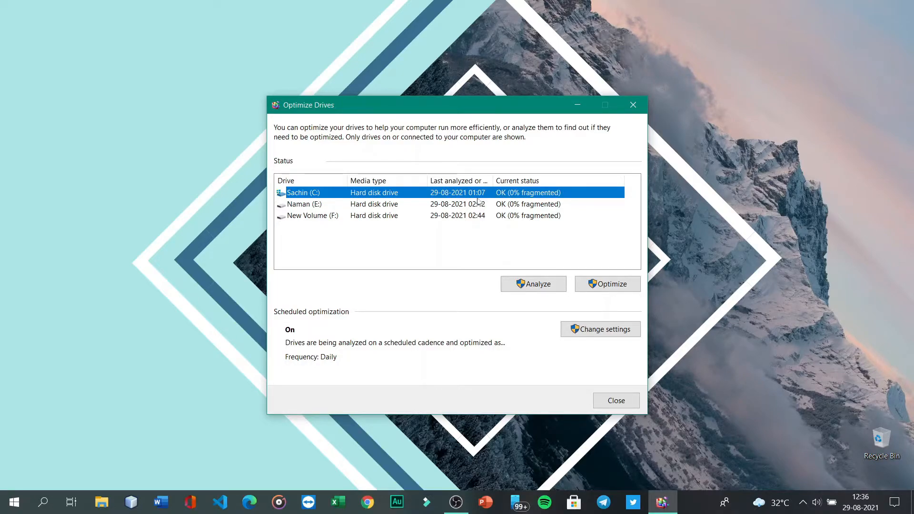
Analyze the C: drive for fragmentation, dismiss the McAfee pop-up, and close Optimize Drives
click(535, 286)
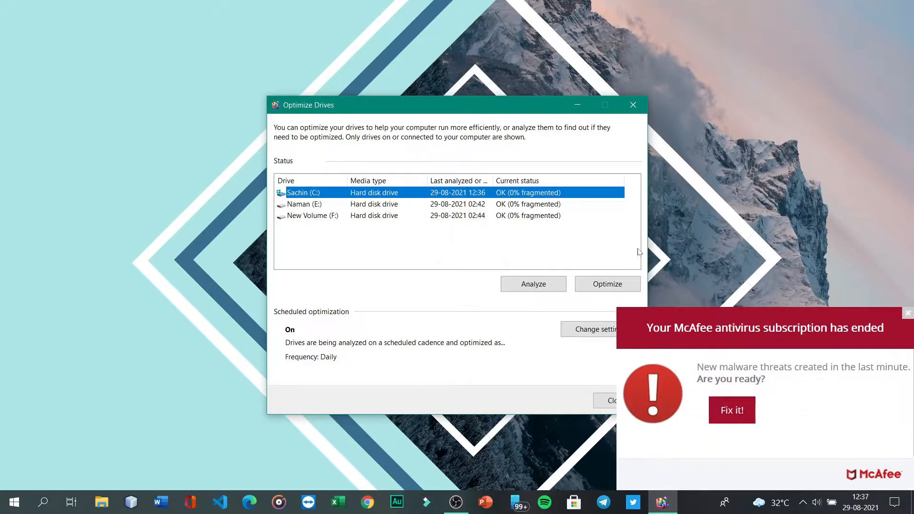
click(909, 315)
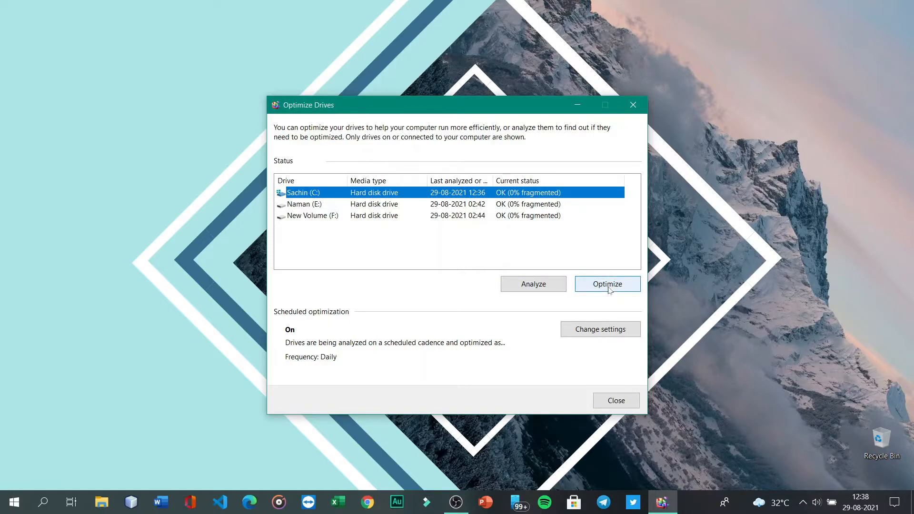
click(635, 106)
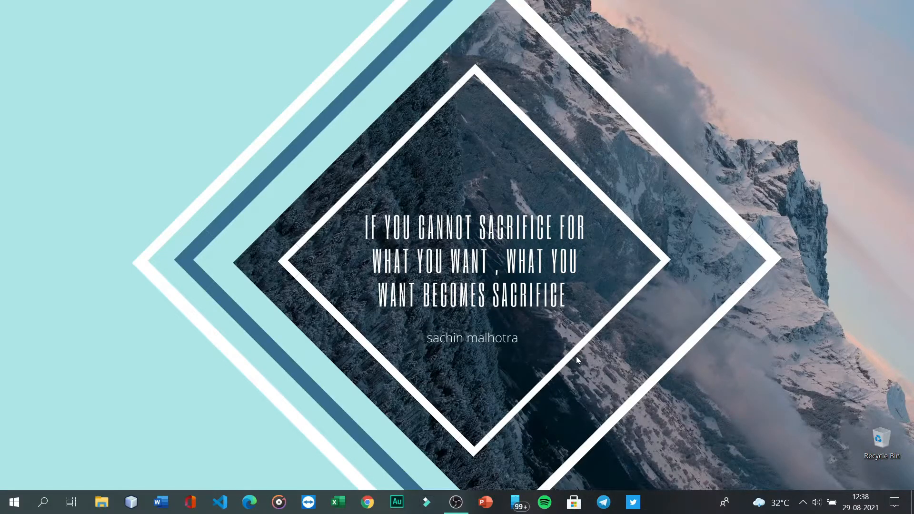
Open the Storage page in the Windows system settings and review how space on the C: drive is used
key(super)
text(seti)
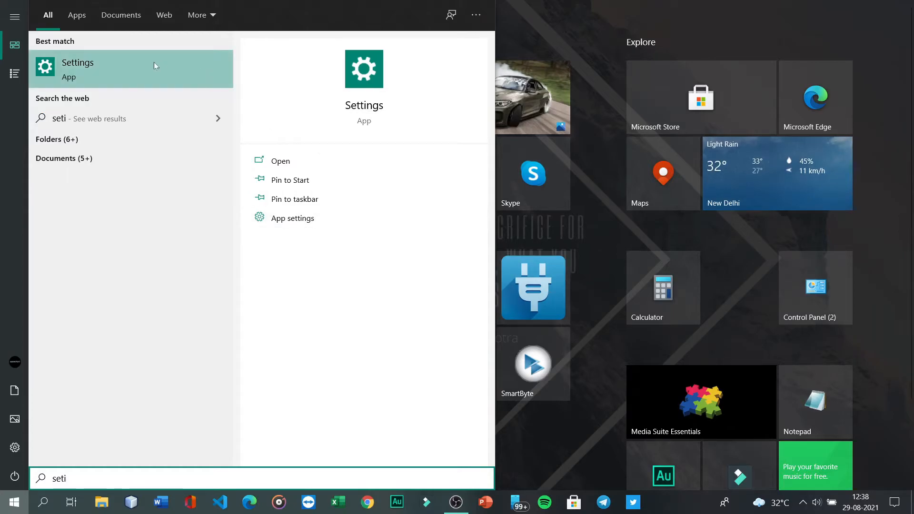
click(153, 65)
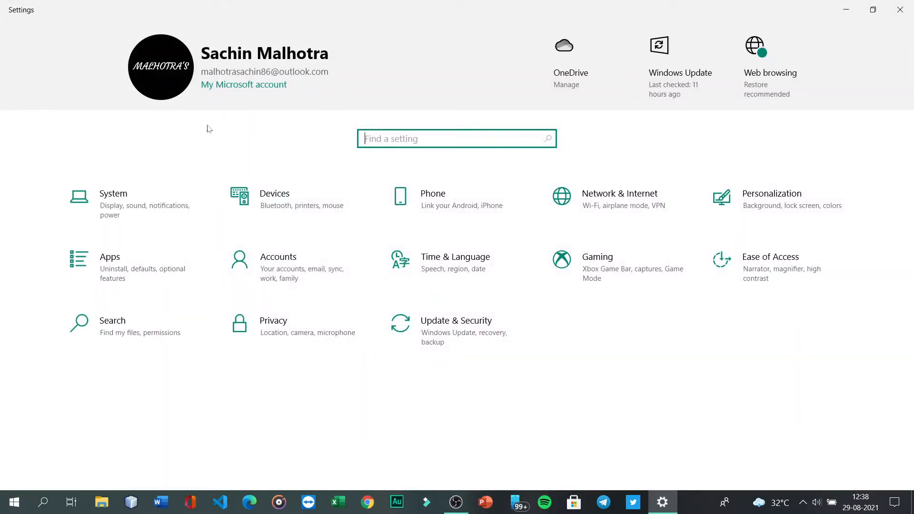
click(165, 200)
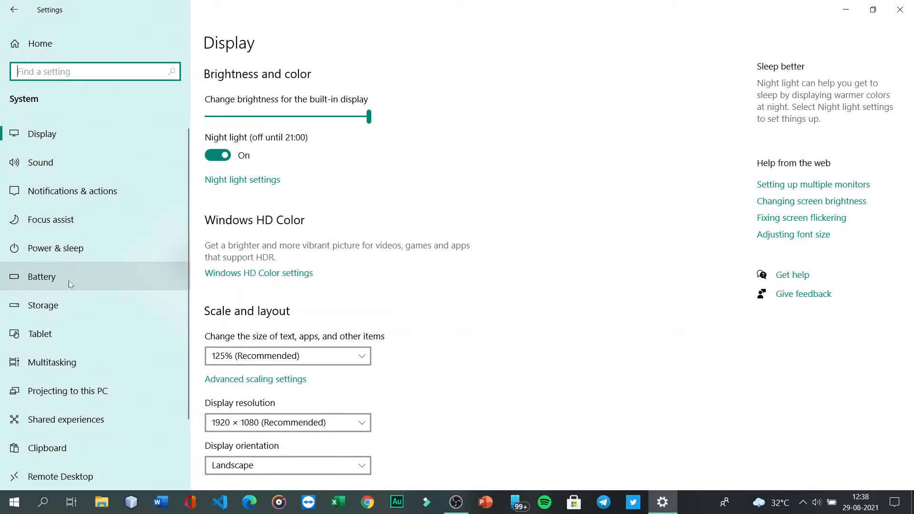
click(63, 316)
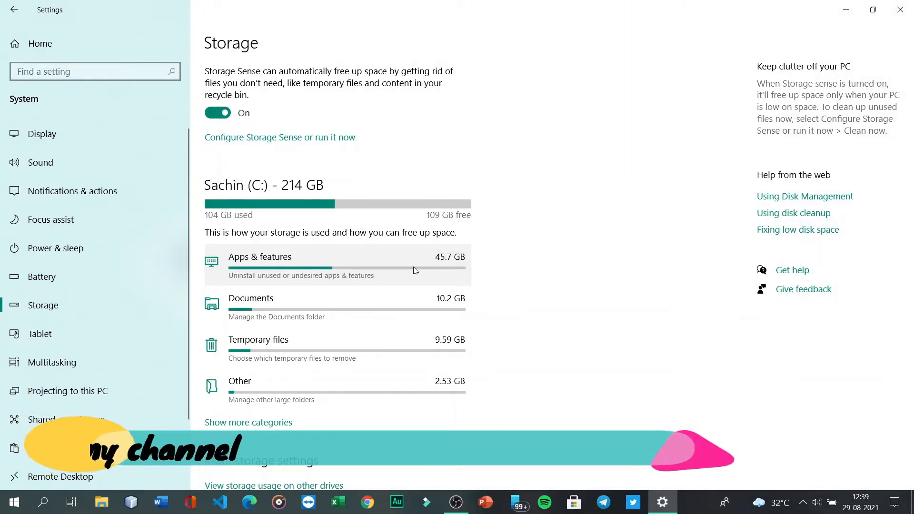
scroll(414, 270, down, 3)
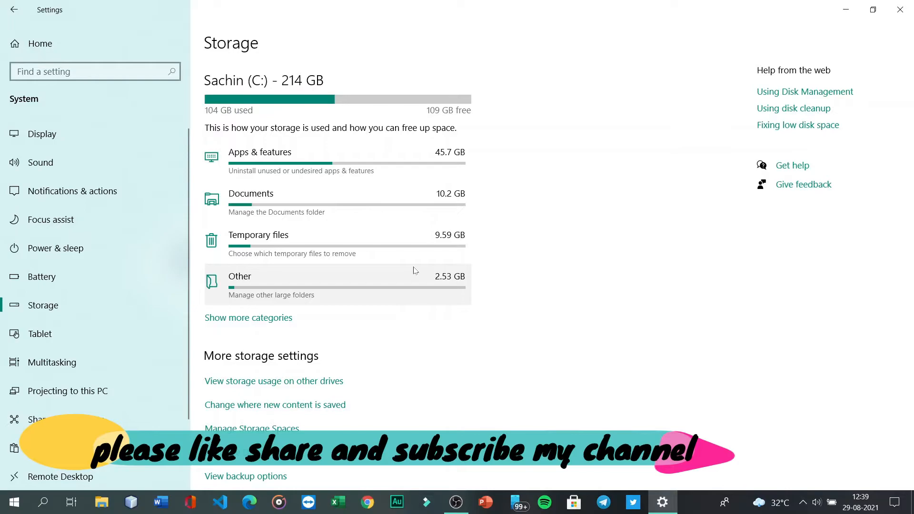
scroll(414, 270, up, 3)
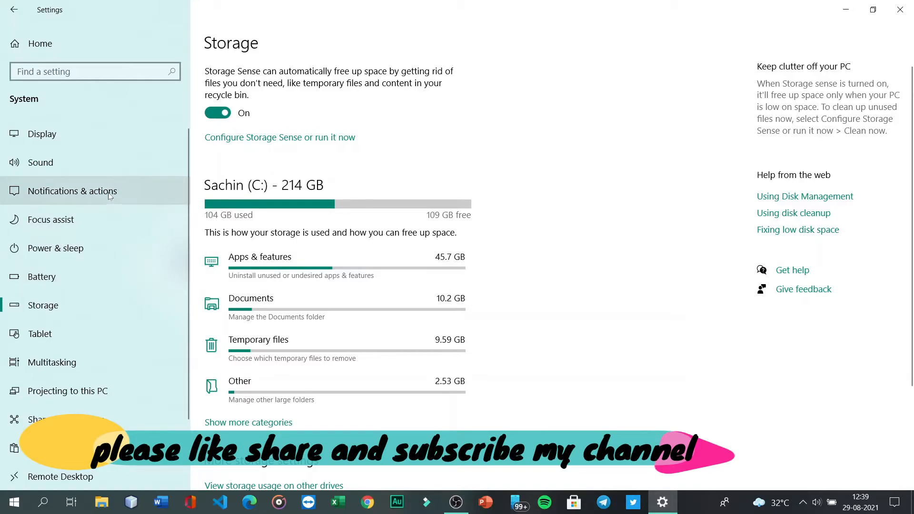
Open the Battery settings and examine the battery saver options, the battery usage per app, and the charge status
click(81, 285)
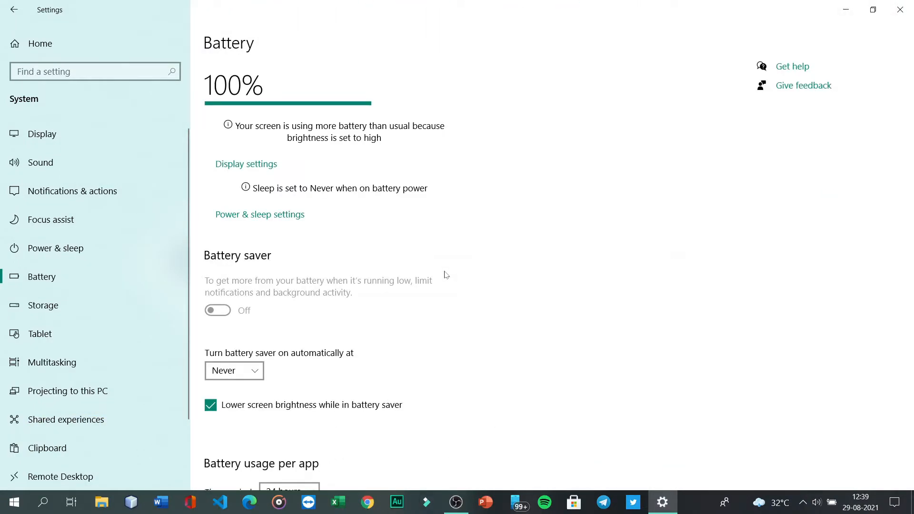
scroll(446, 275, down, 2)
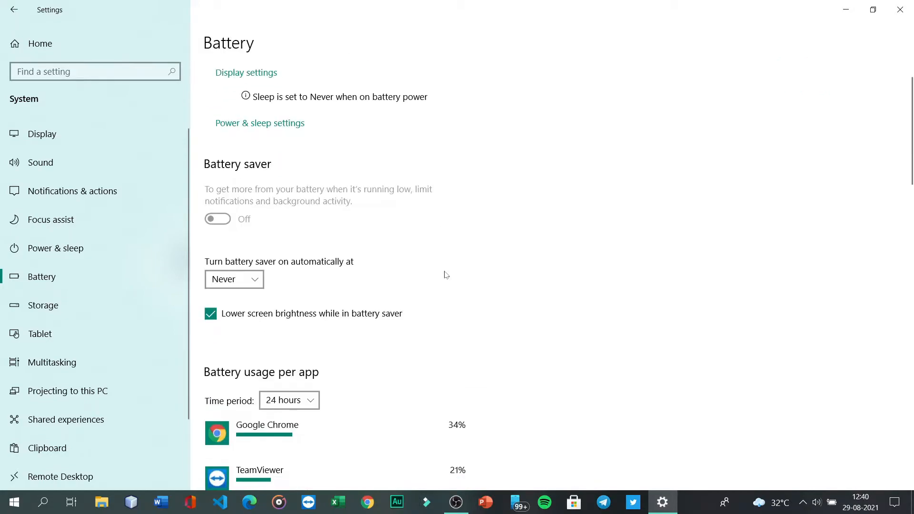
scroll(445, 275, down, 4)
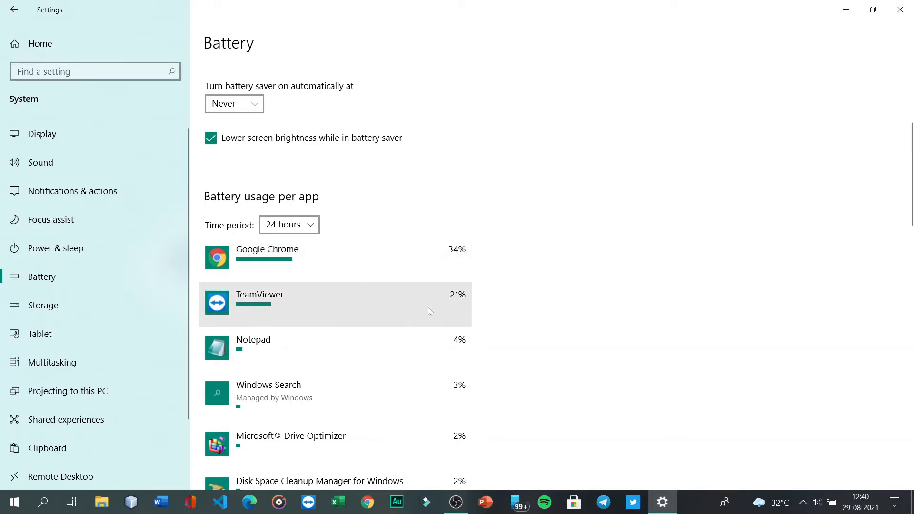
scroll(428, 310, down, 5)
scroll(419, 160, up, 10)
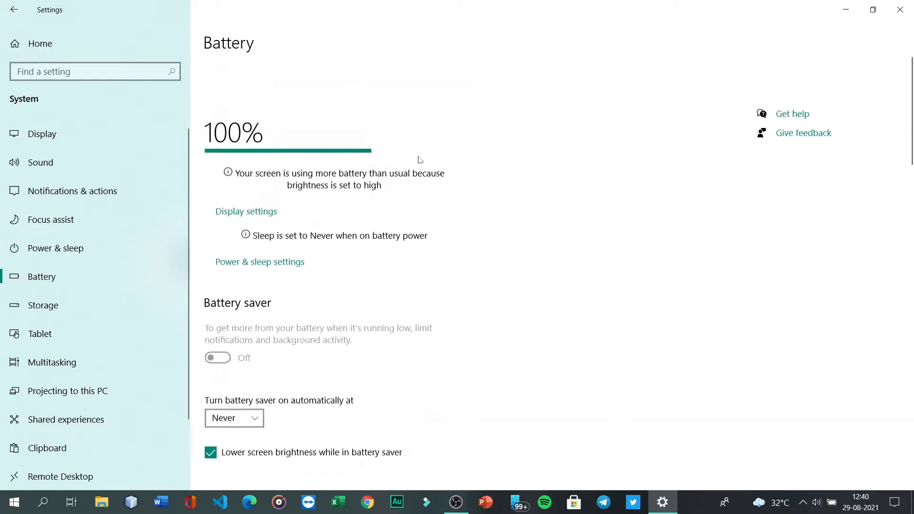
scroll(419, 160, down, 1)
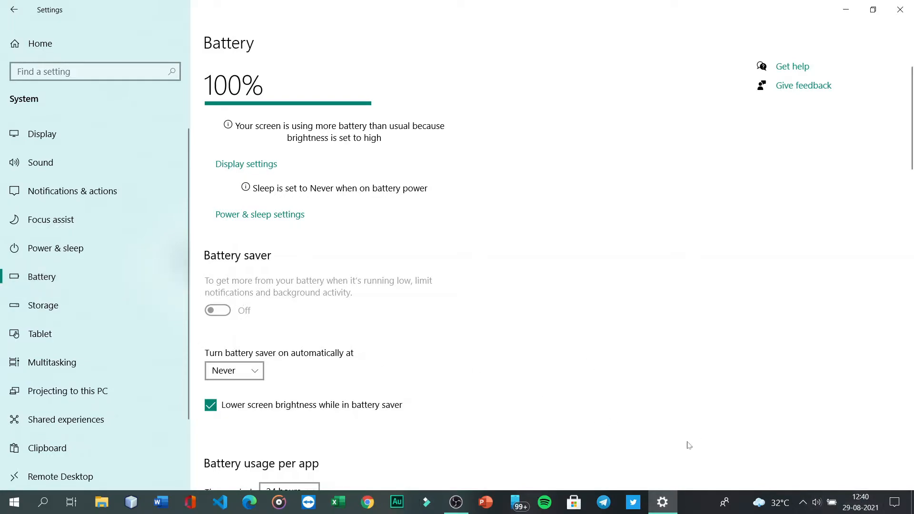
click(831, 504)
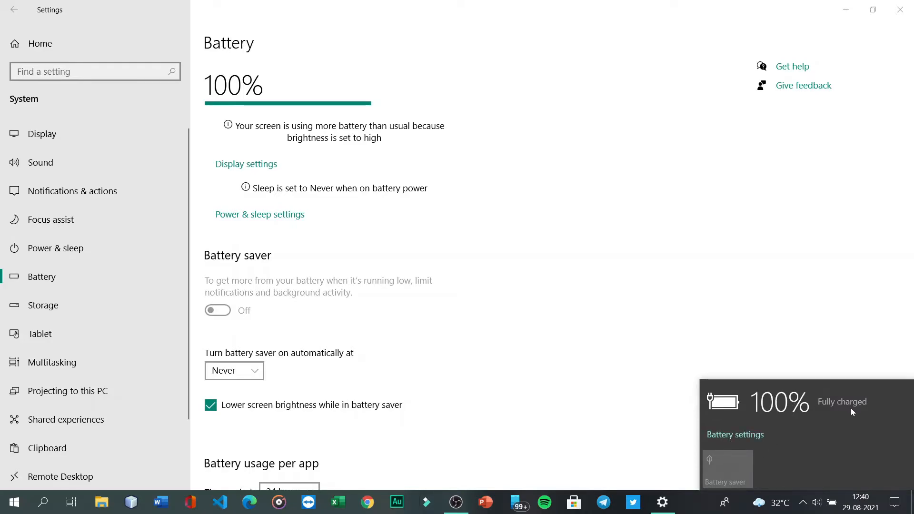
click(788, 328)
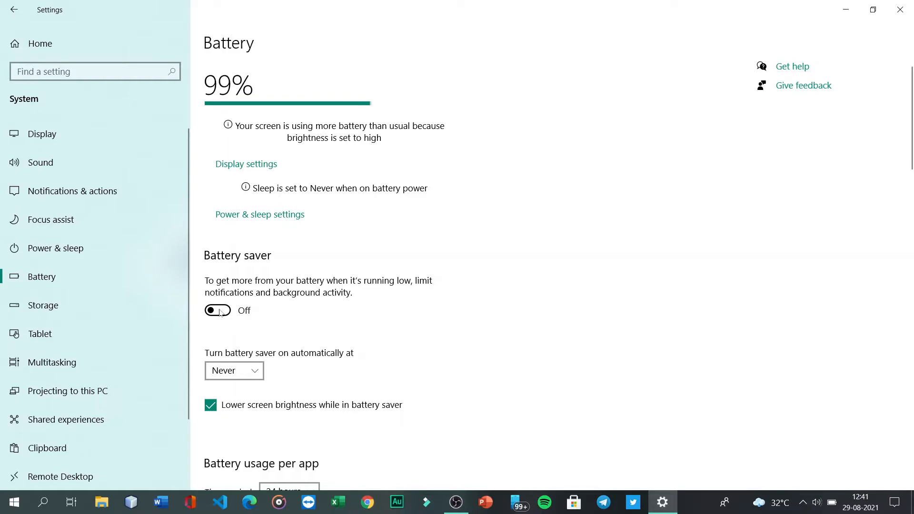
Open the Power & sleep settings and view the available screen and sleep timeouts for battery power
click(66, 248)
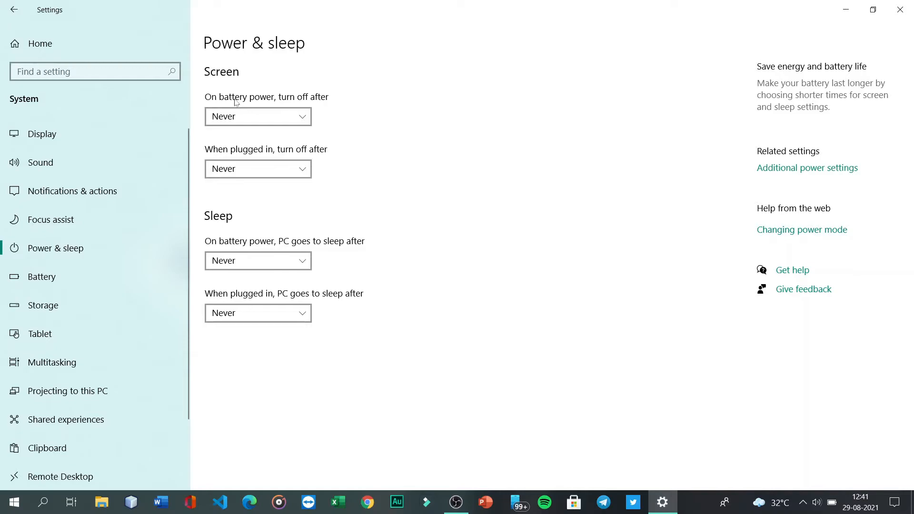
click(302, 116)
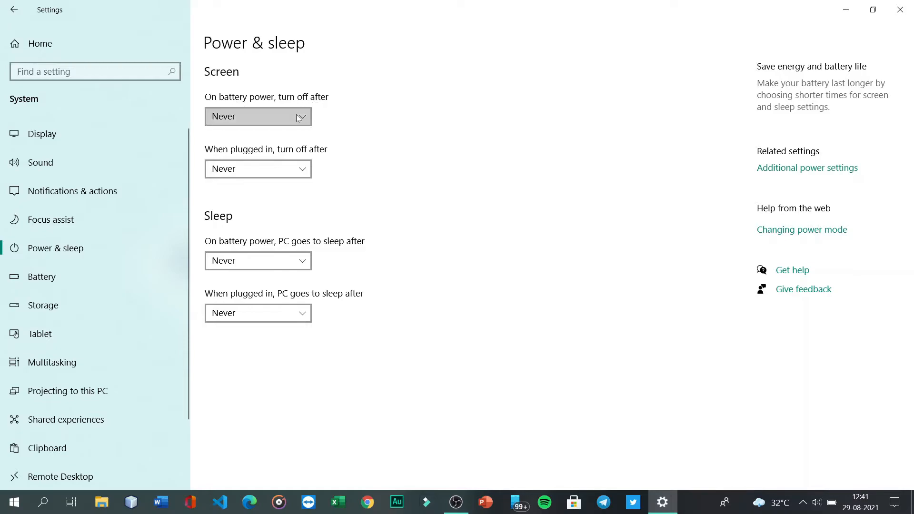
click(388, 126)
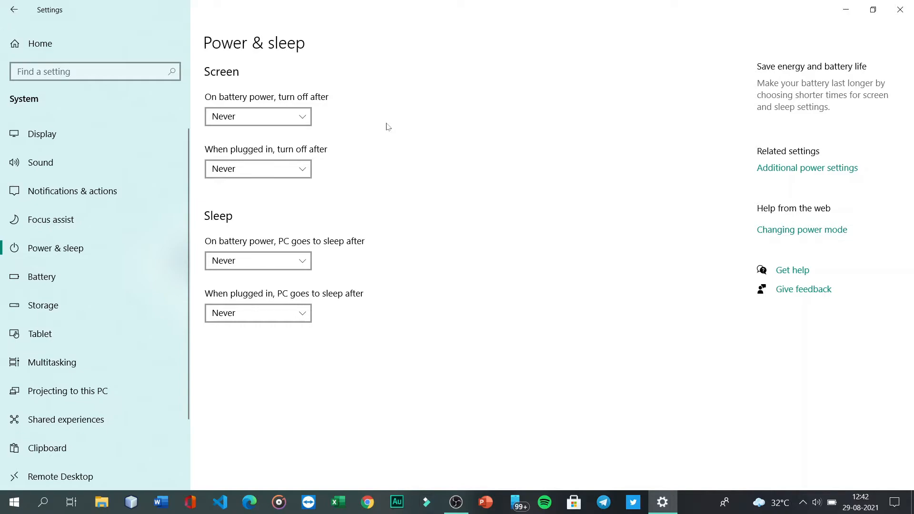
click(265, 116)
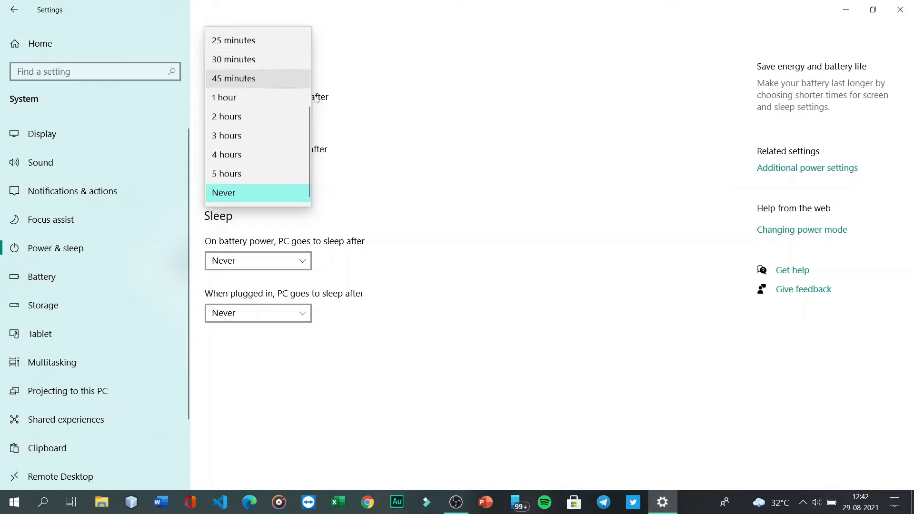
click(367, 117)
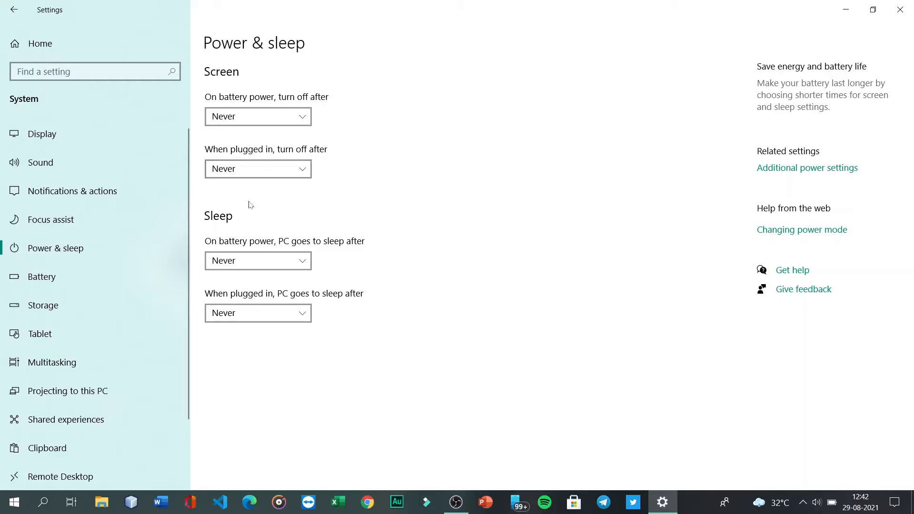
click(246, 262)
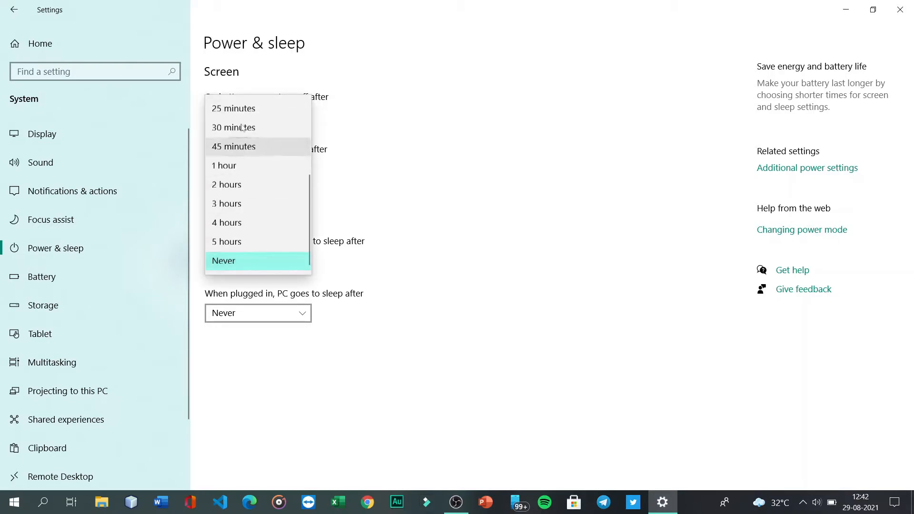
click(385, 164)
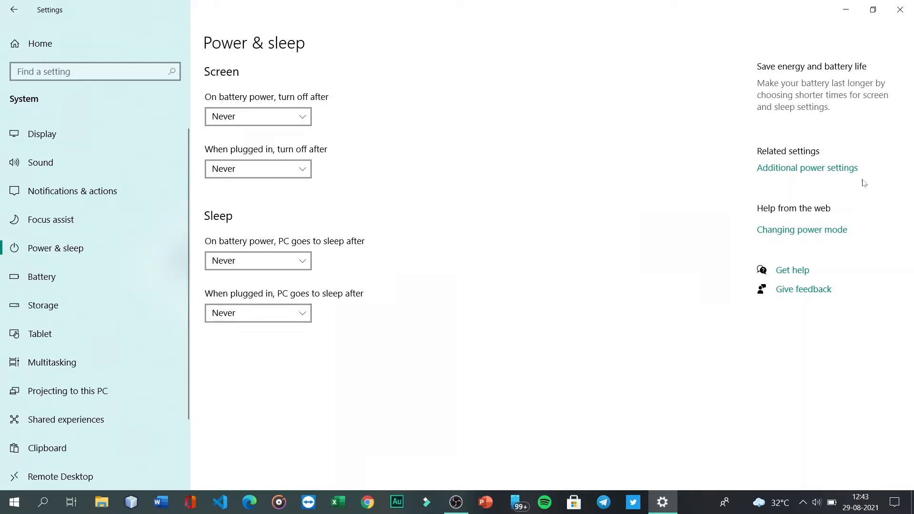
Show all power plans in the additional power settings and make My Custom Plan 2 the active plan
click(804, 170)
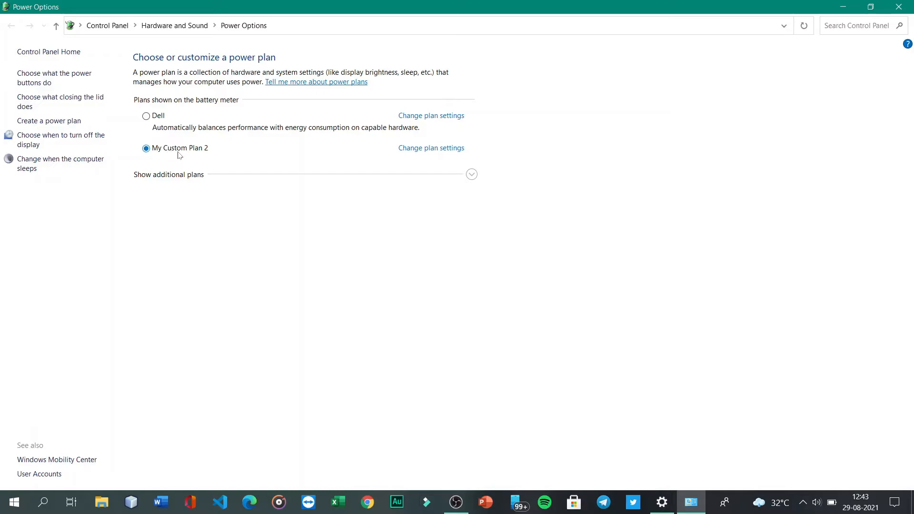
click(470, 176)
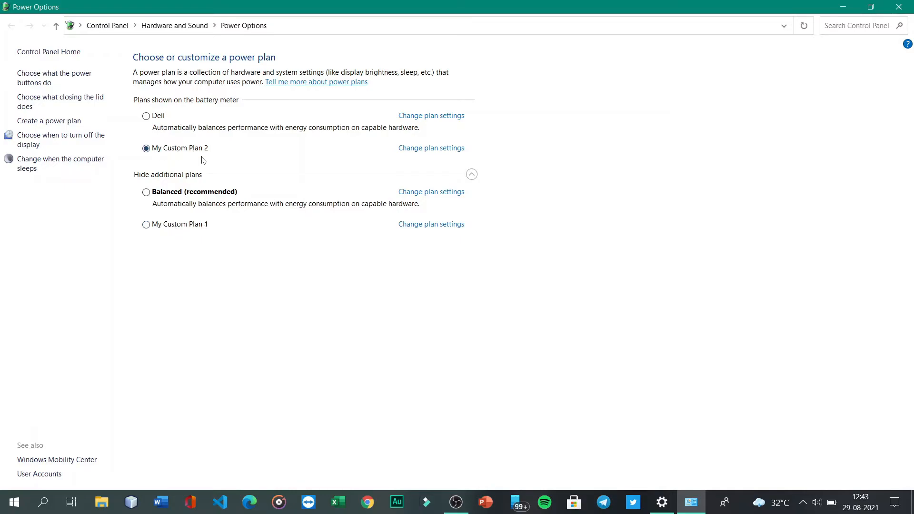
click(147, 117)
click(147, 149)
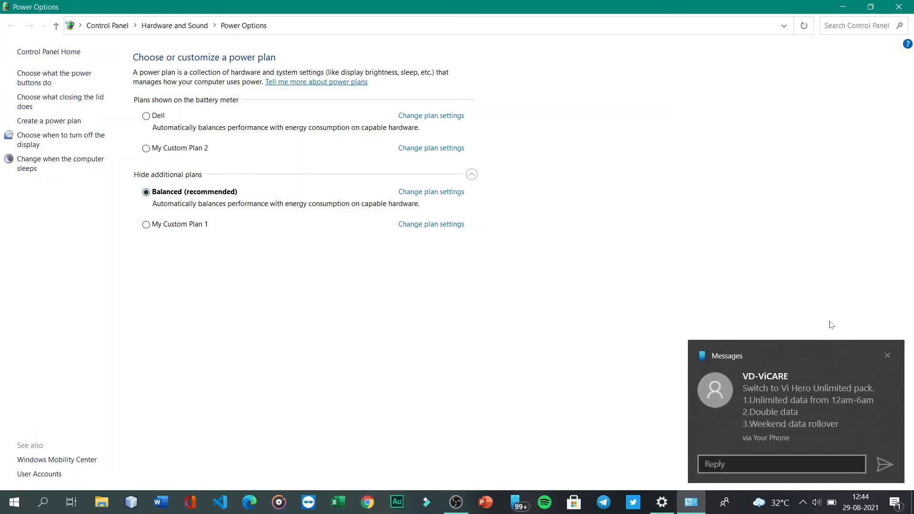
click(888, 356)
click(888, 357)
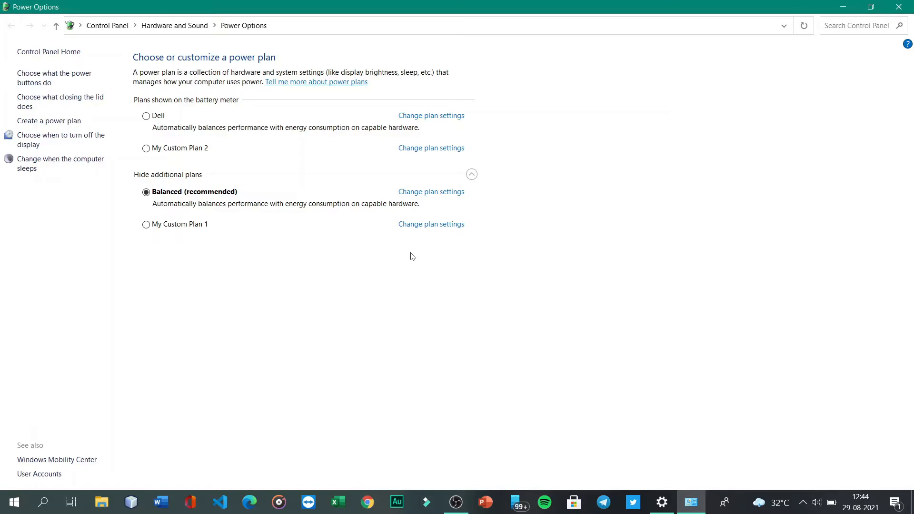
click(147, 149)
Start a new power plan based on High performance, keeping the plan name My Custom Plan 3
click(35, 123)
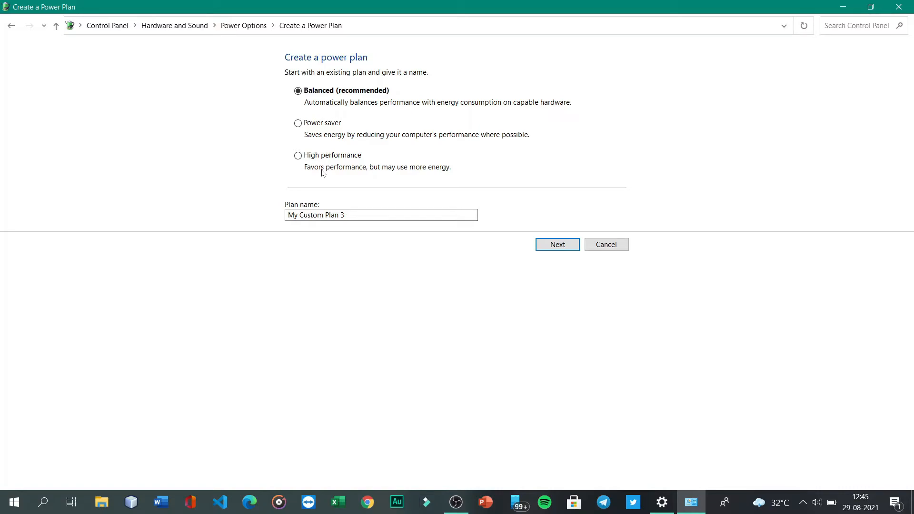
click(298, 155)
click(557, 253)
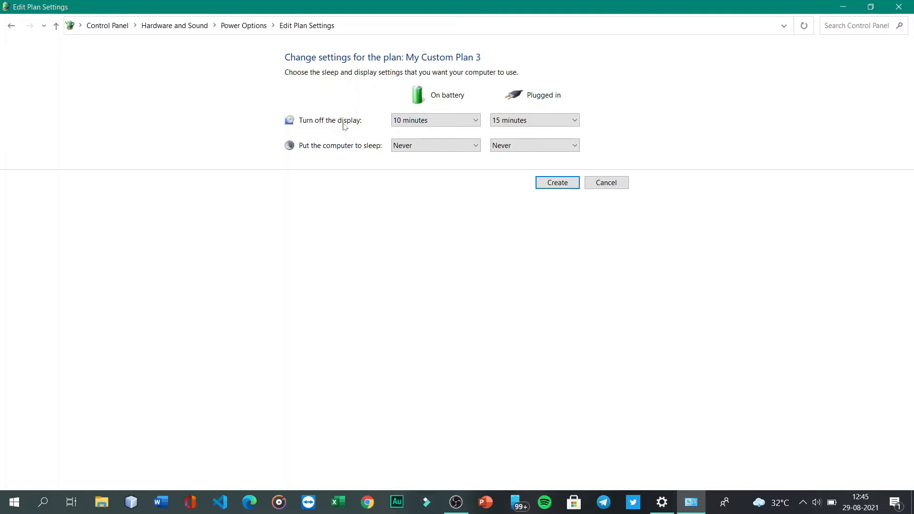
Set the display to never turn off, both on battery and plugged in, and create the plan
click(423, 123)
click(414, 274)
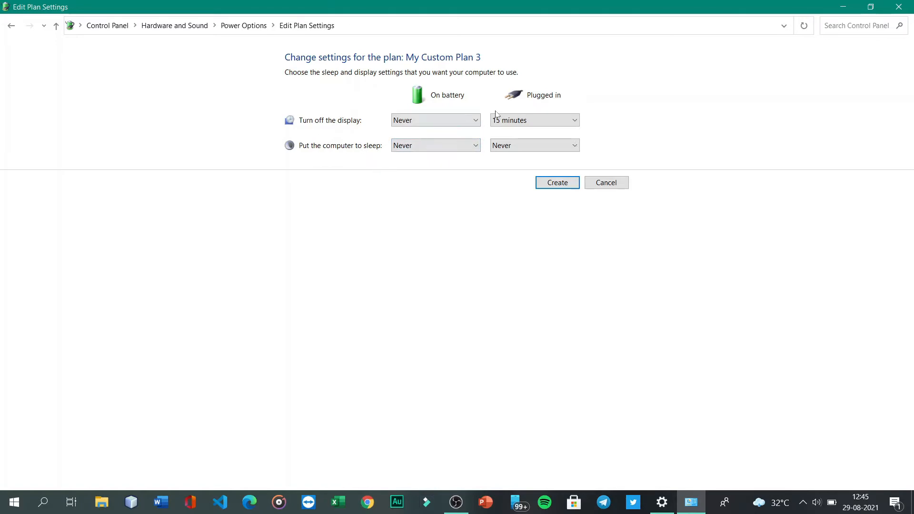
click(546, 123)
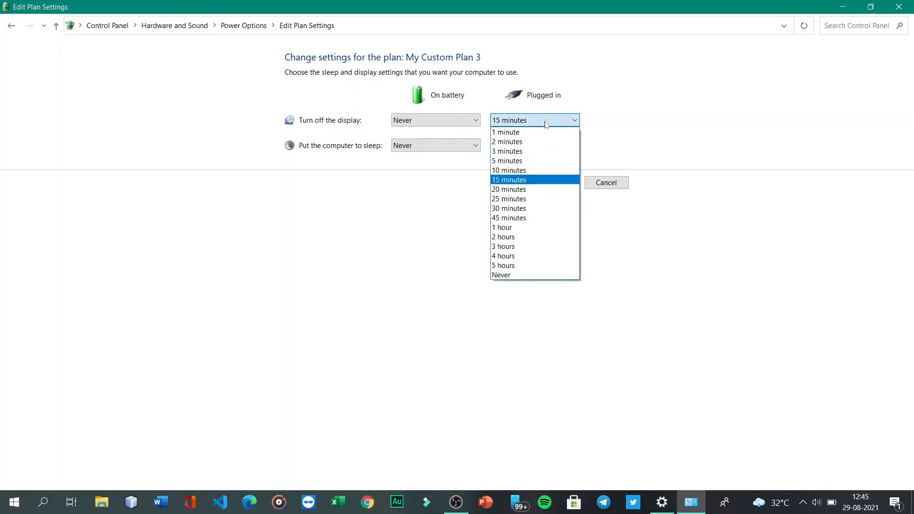
click(522, 276)
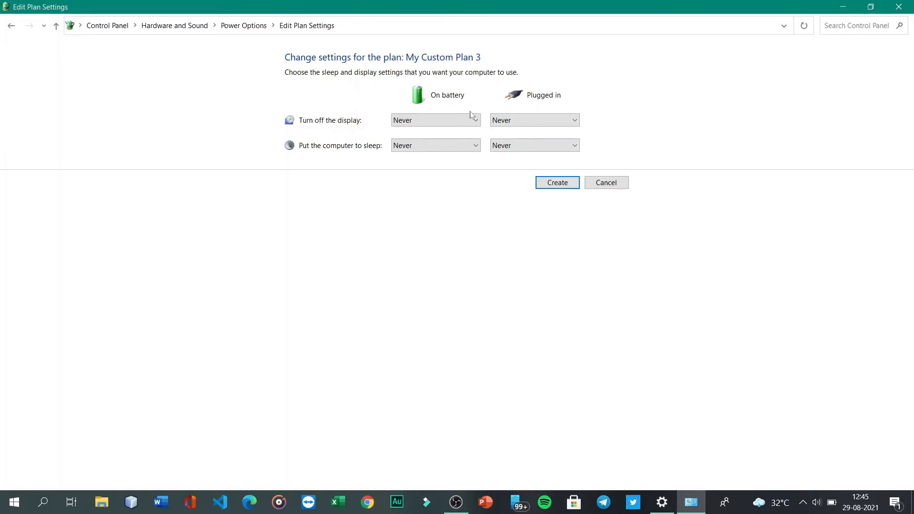
click(558, 184)
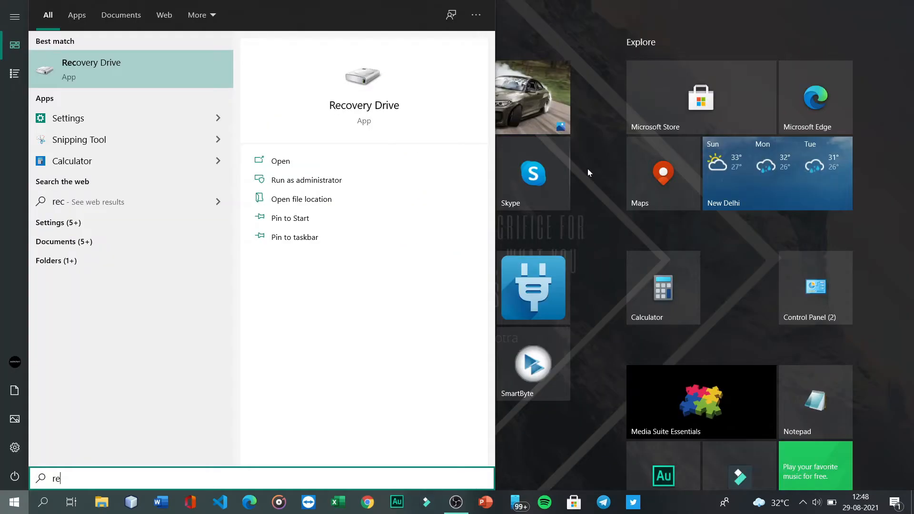
Search Windows for the restore point settings, review the drives' system protection, and view the dialog for creating a restore point
key(BackSpace)
key(BackSpace)
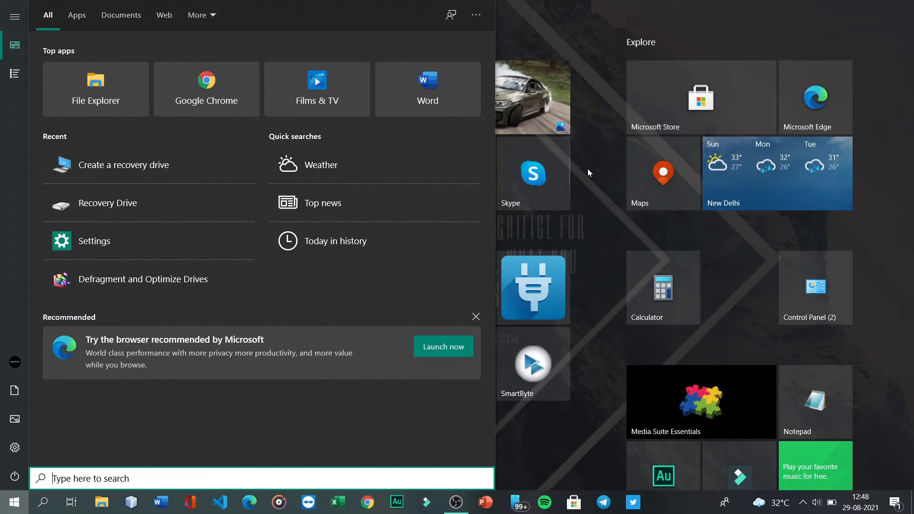
text(recover)
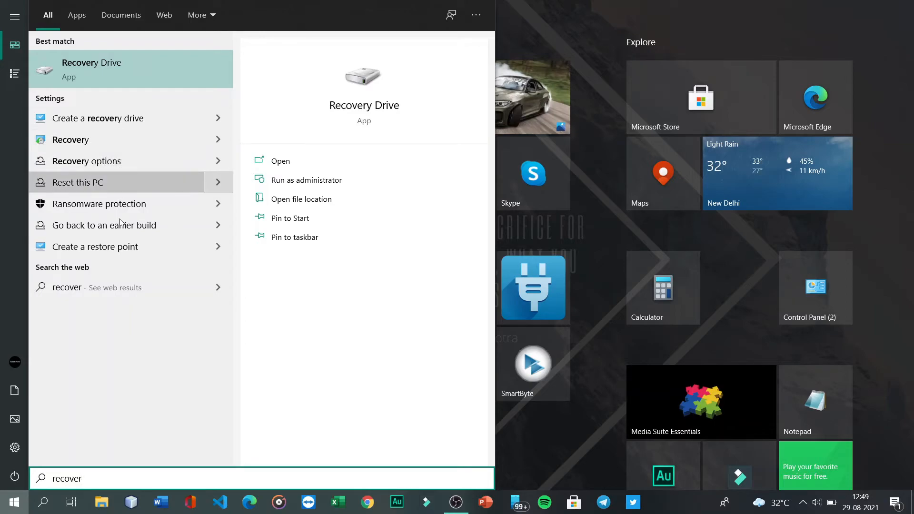
click(116, 257)
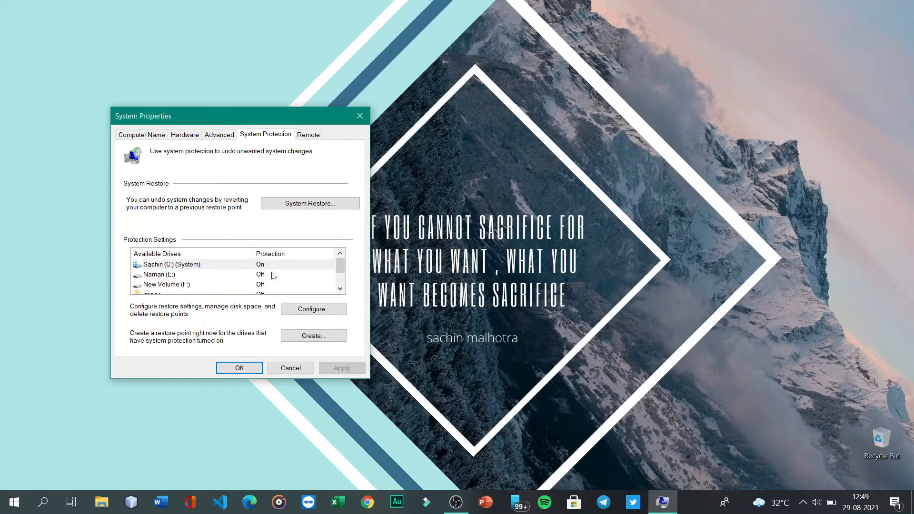
scroll(273, 276, down, 1)
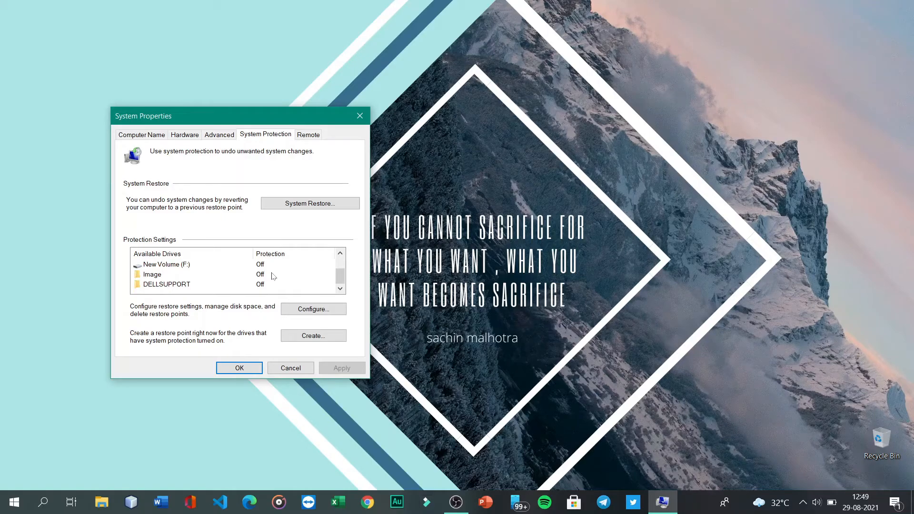
click(304, 336)
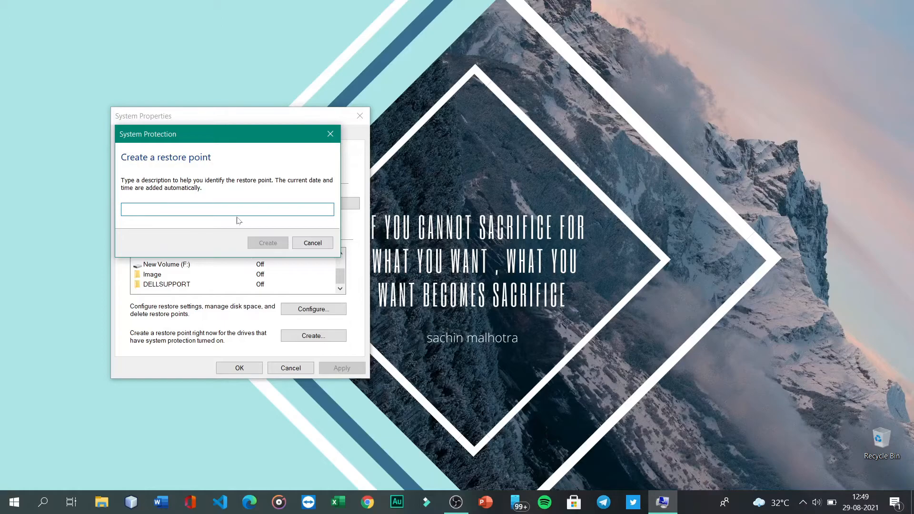
click(330, 135)
click(240, 374)
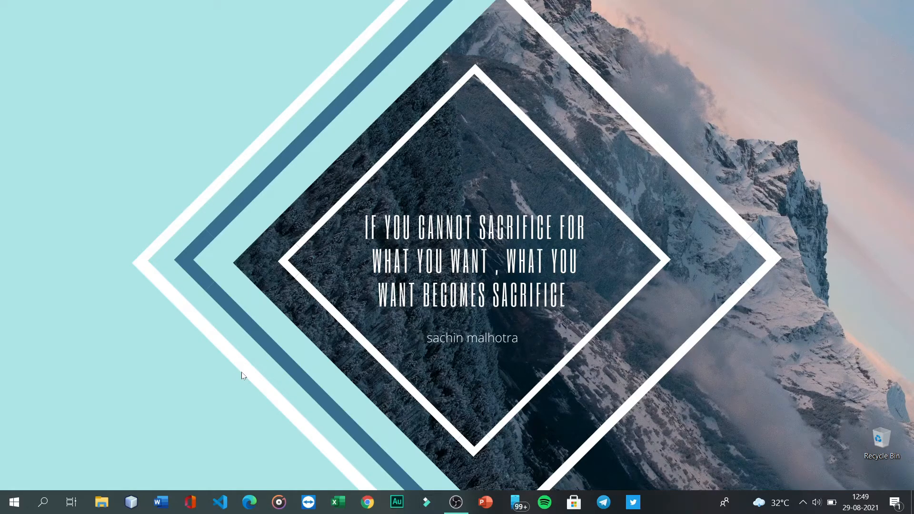
Open Windows Update in the Windows settings, review the update status, and close the open windows
key(super)
text(sett)
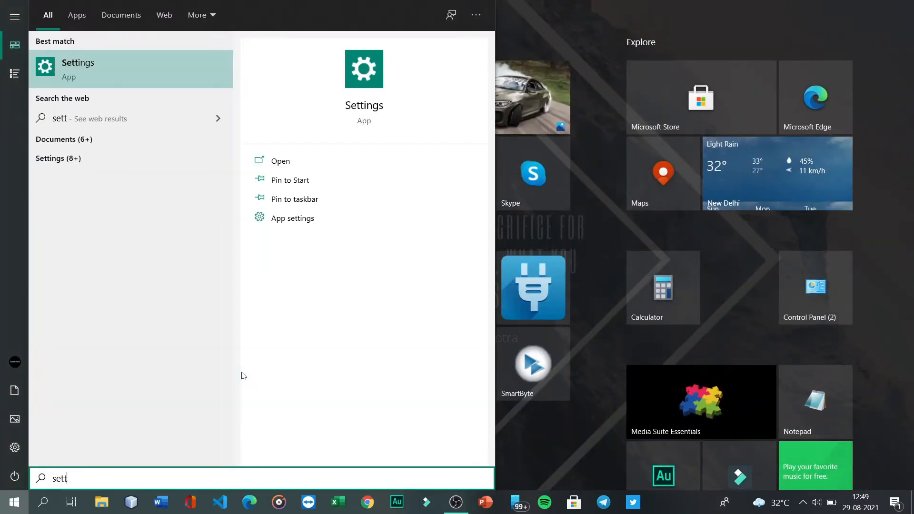
key(Return)
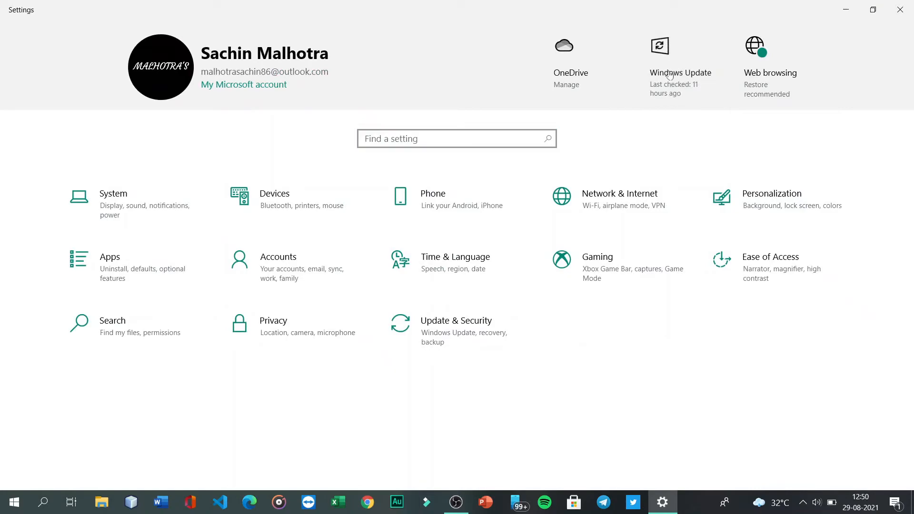
click(668, 72)
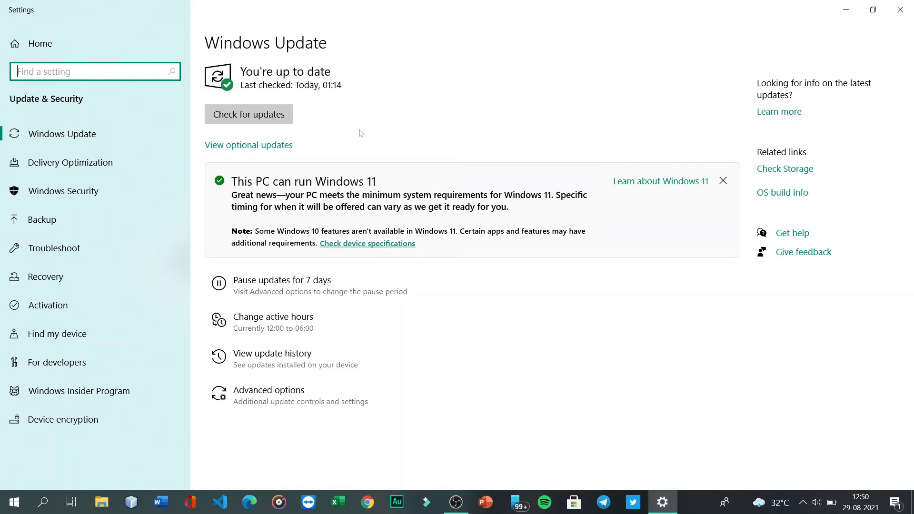
click(900, 10)
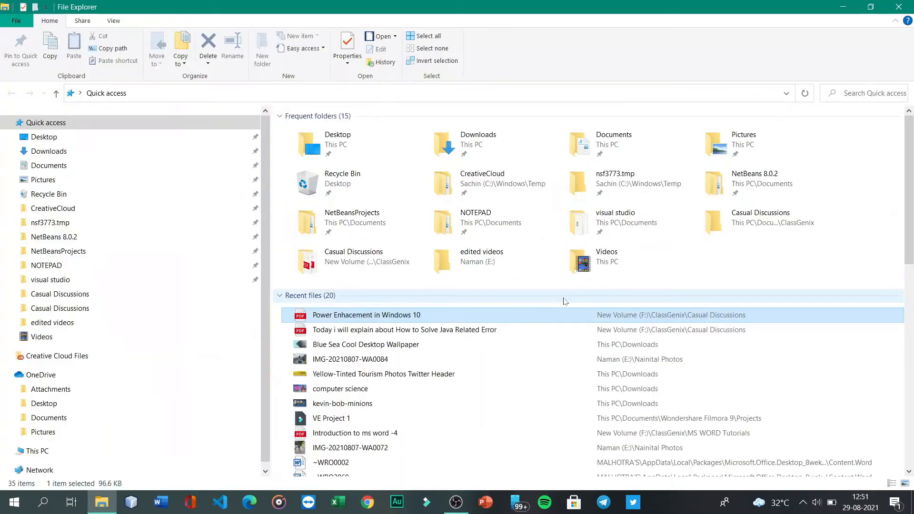
click(913, 2)
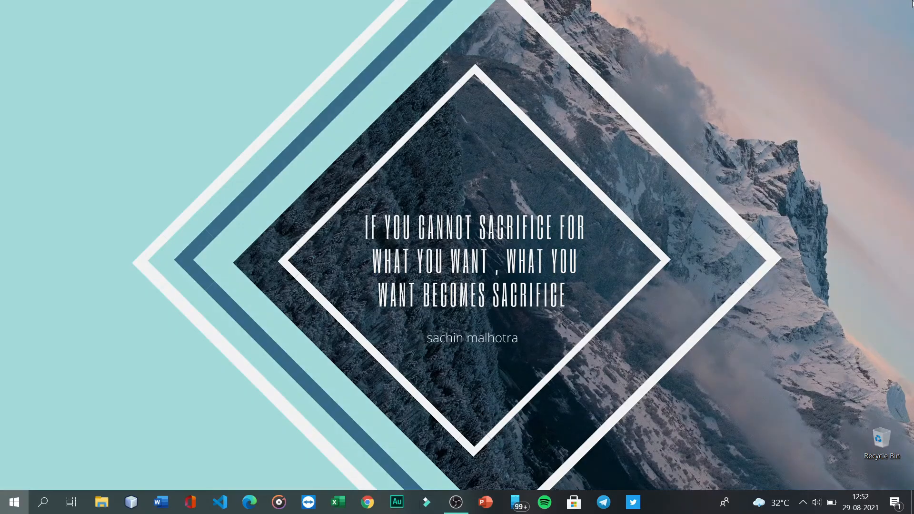
Open Task Manager in full size and examine the running apps and background processes with their resource usage
key(super)
text(task)
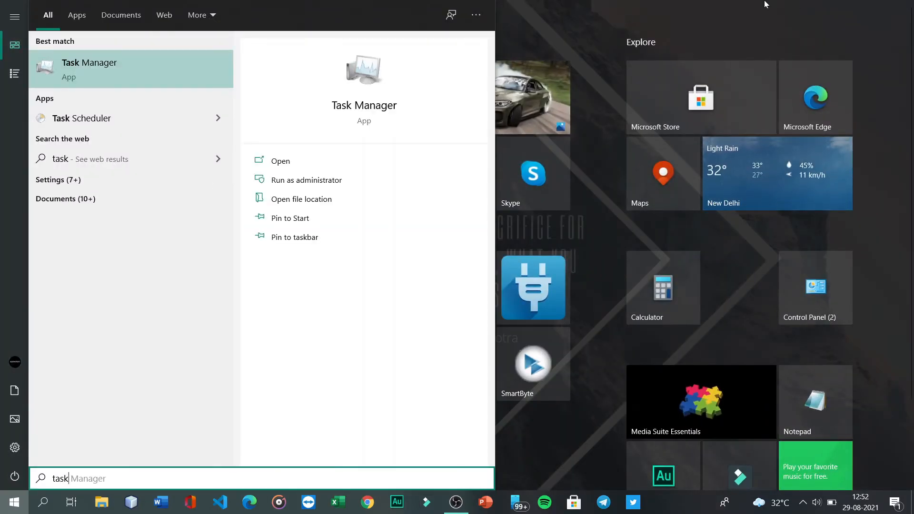
click(85, 63)
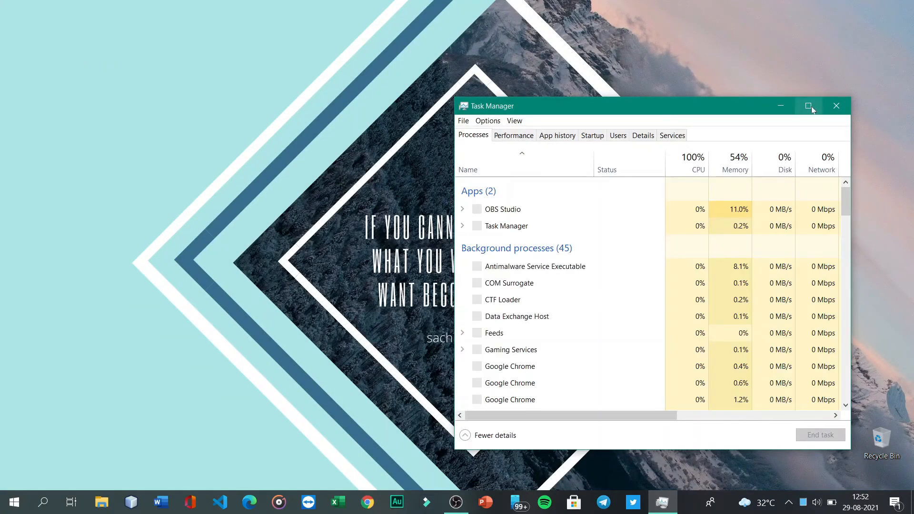
click(809, 107)
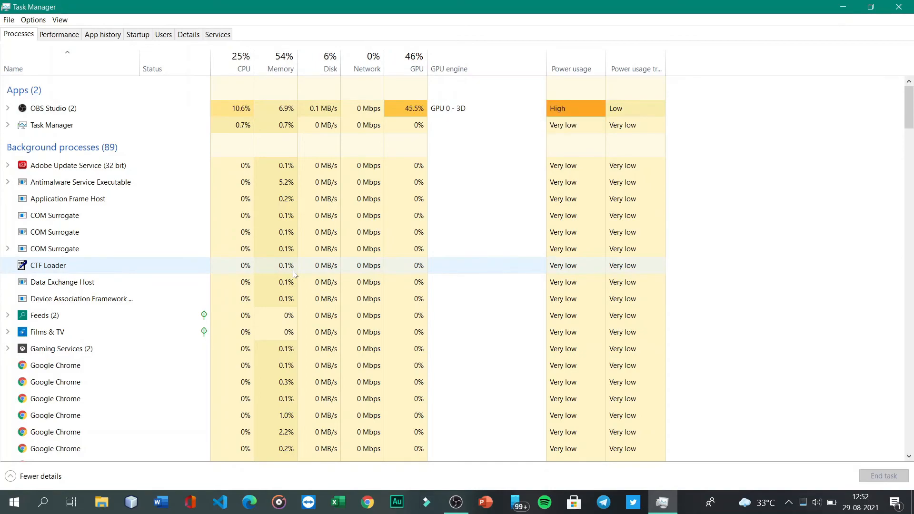
scroll(294, 274, down, 2)
scroll(294, 274, down, 7)
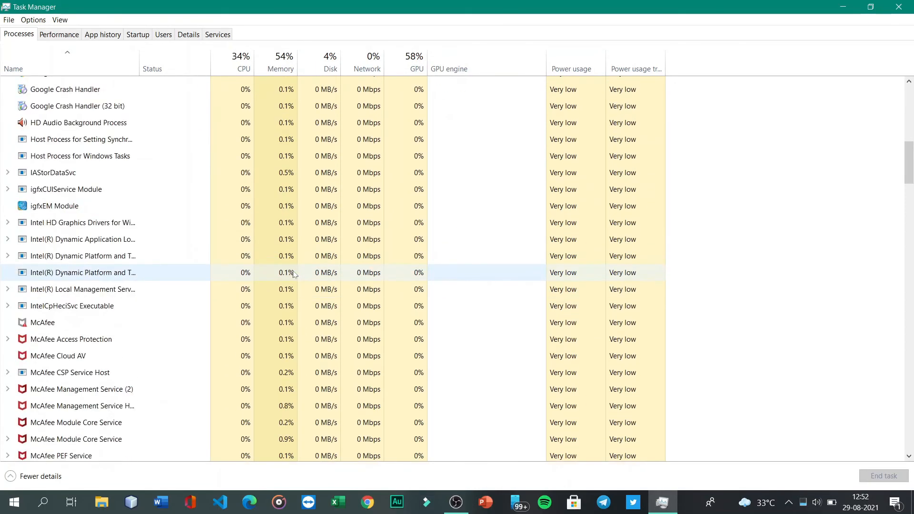
scroll(294, 274, up, 10)
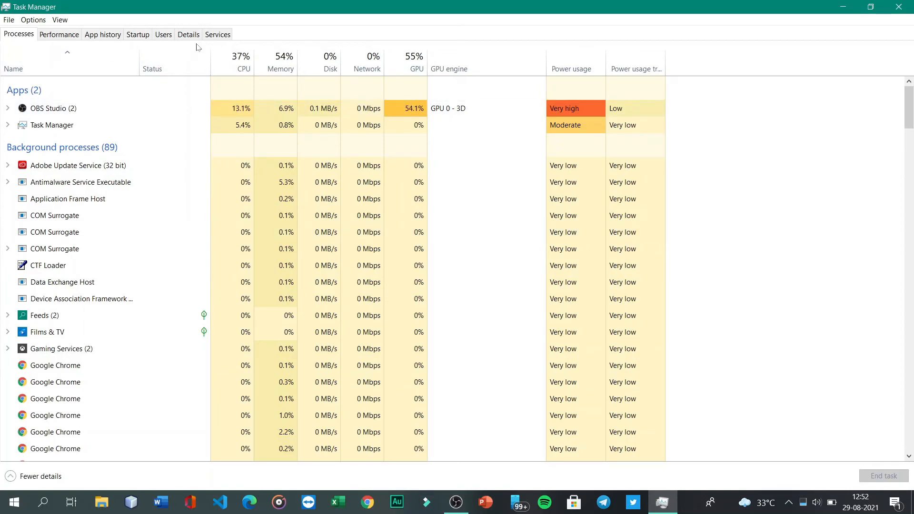
Look through Task Manager's users, services, details, performance and app history pages
click(167, 35)
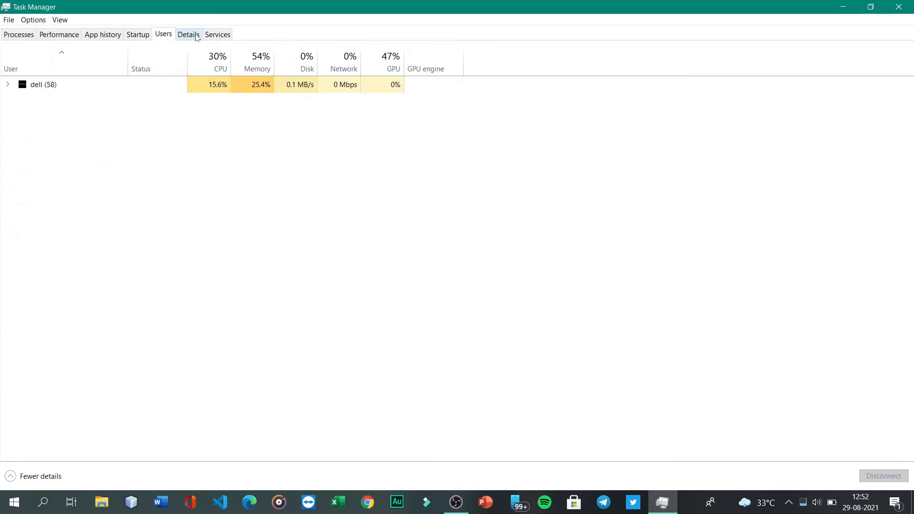
click(218, 34)
click(190, 35)
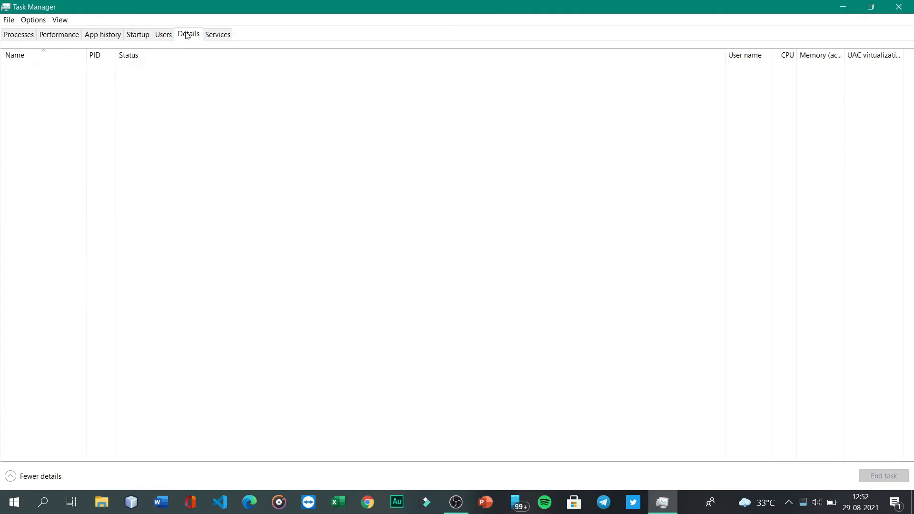
click(59, 35)
click(121, 37)
Review the startup apps with their status and startup impact, and view the options available for Dell Mobile Connect
click(141, 36)
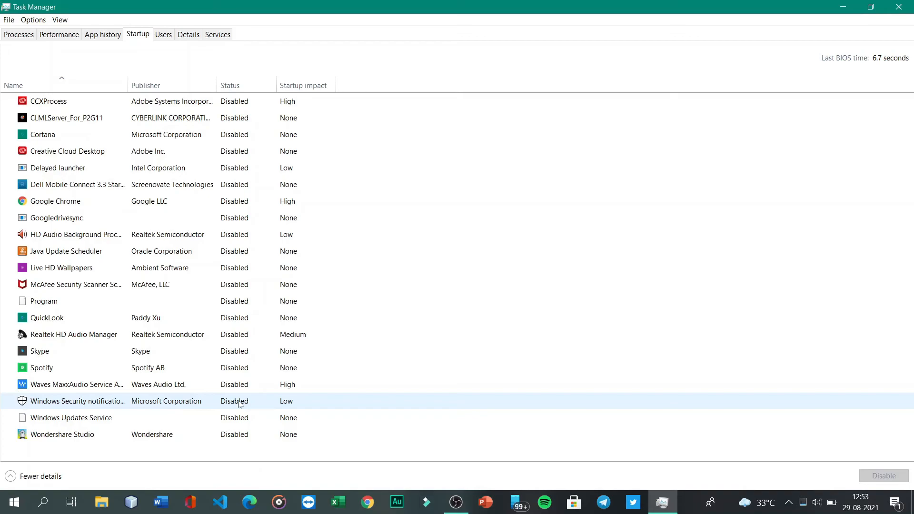
right_click(240, 192)
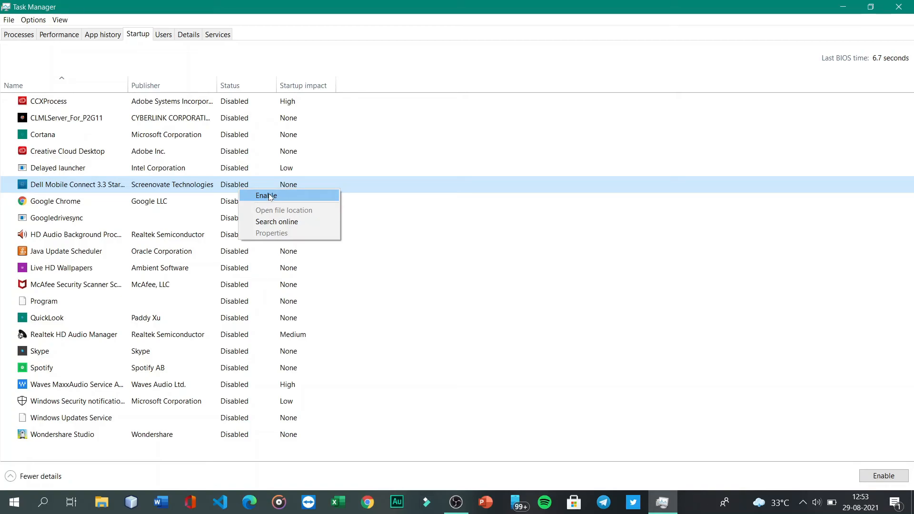
click(418, 173)
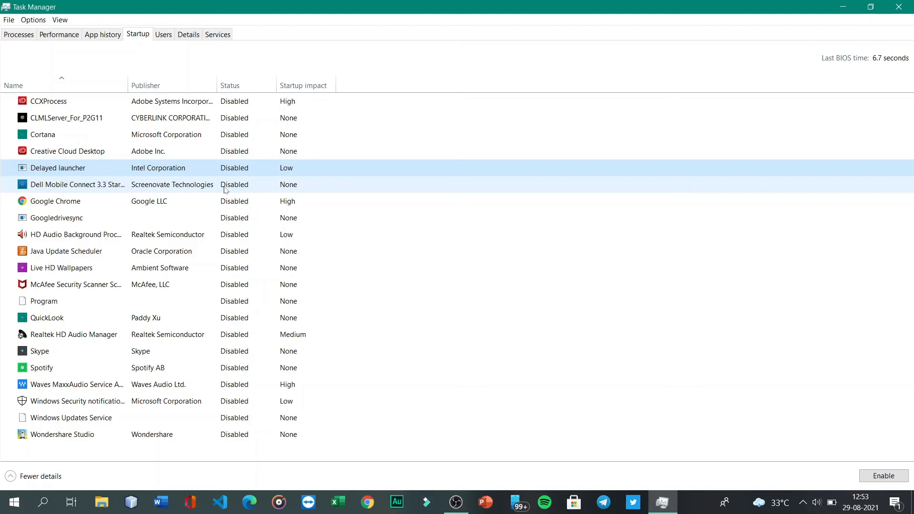
Close Task Manager and refresh the desktop
click(902, 10)
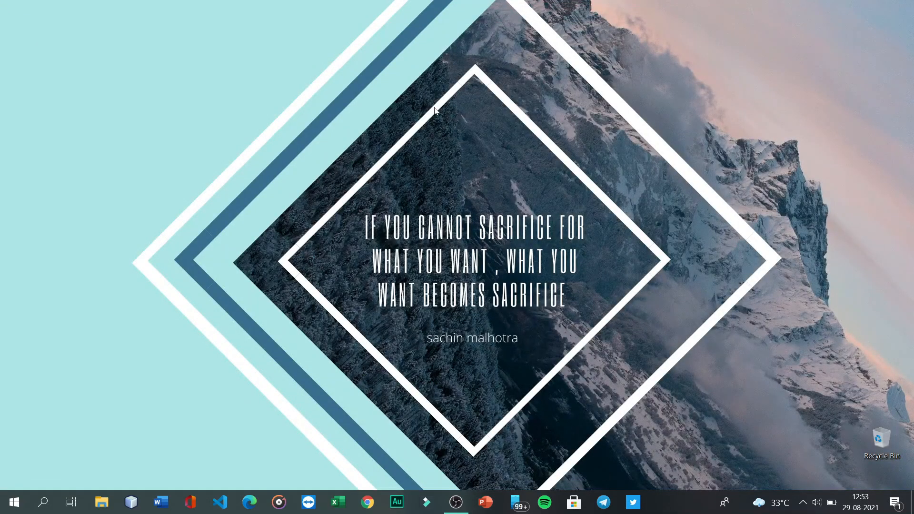
right_click(435, 111)
click(452, 144)
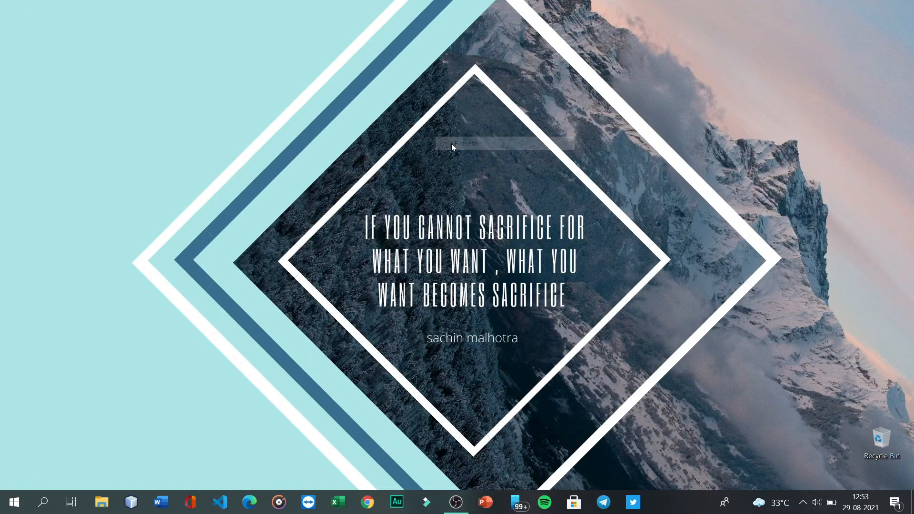